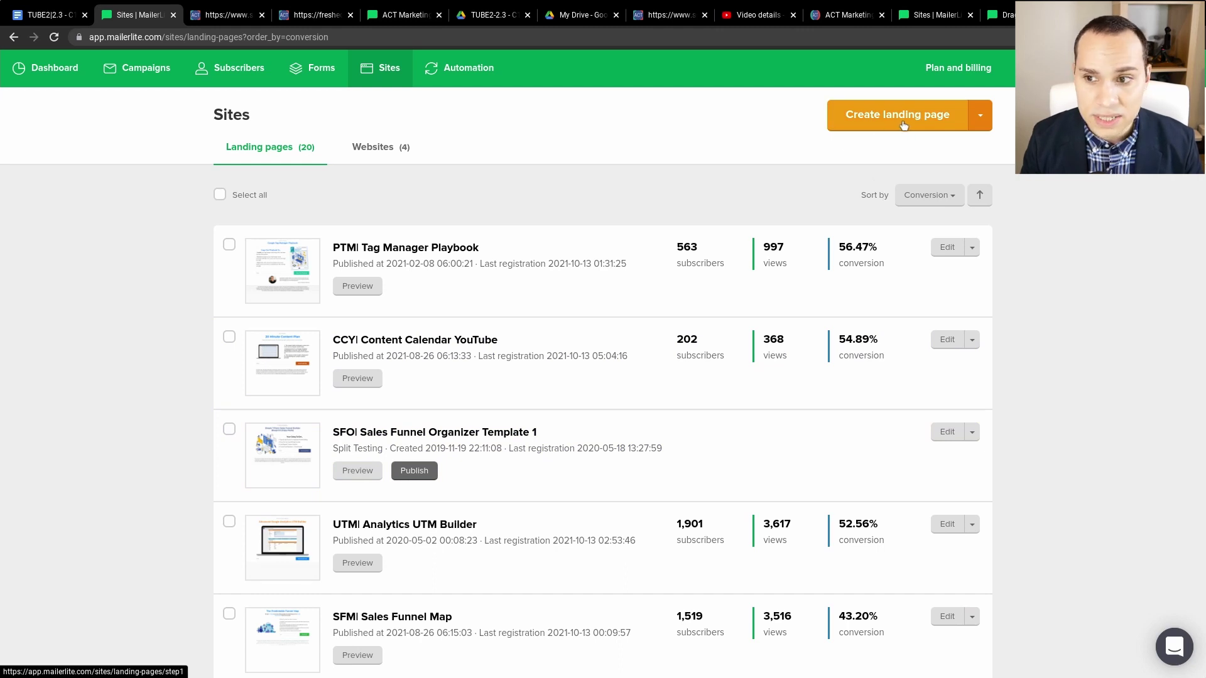
# - Start a new landing page from the Sites landing pages list
pyautogui.click(903, 125)
# - Name the landing page 'C15 - Example 3' and send its sign-ups to the z| Fresh Edge Advertising group
pyautogui.click(345, 217)
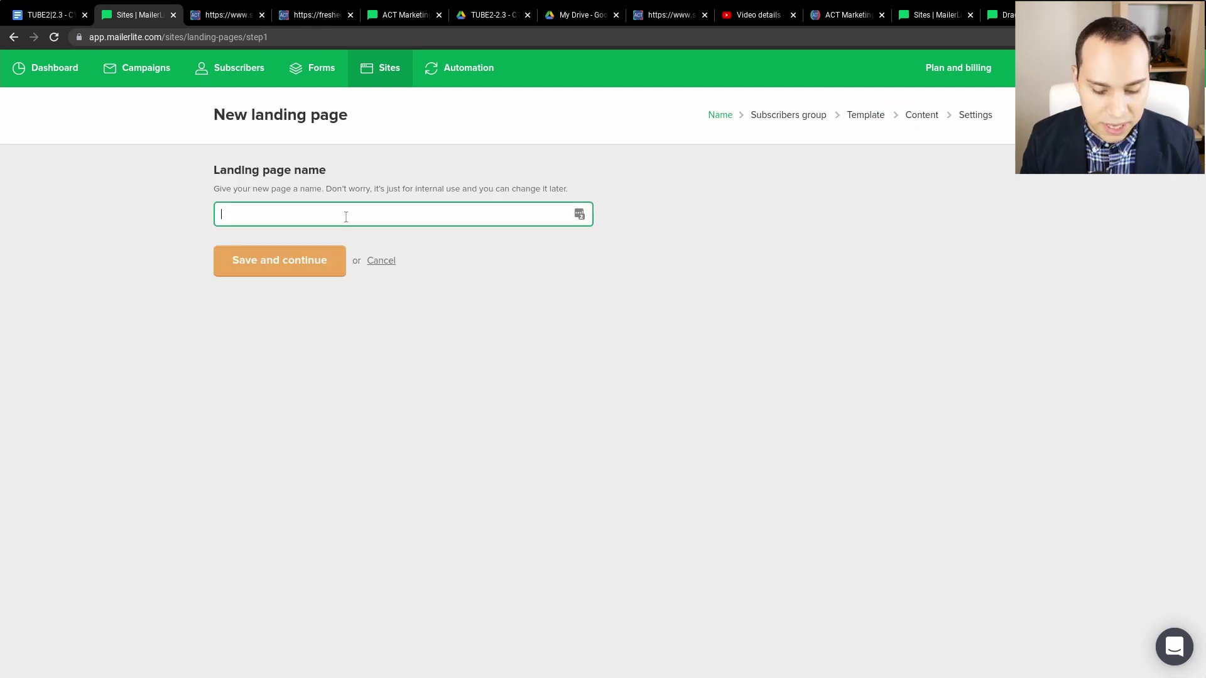
pyautogui.write('C15 - Example 3')
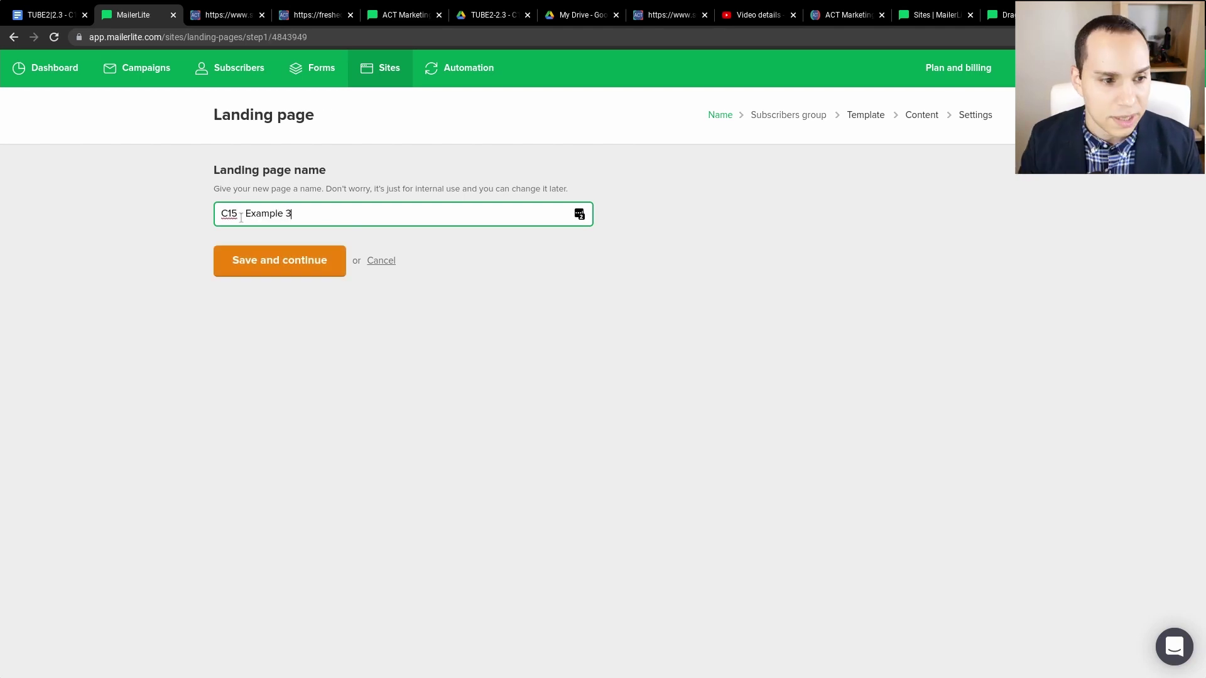
pyautogui.click(309, 259)
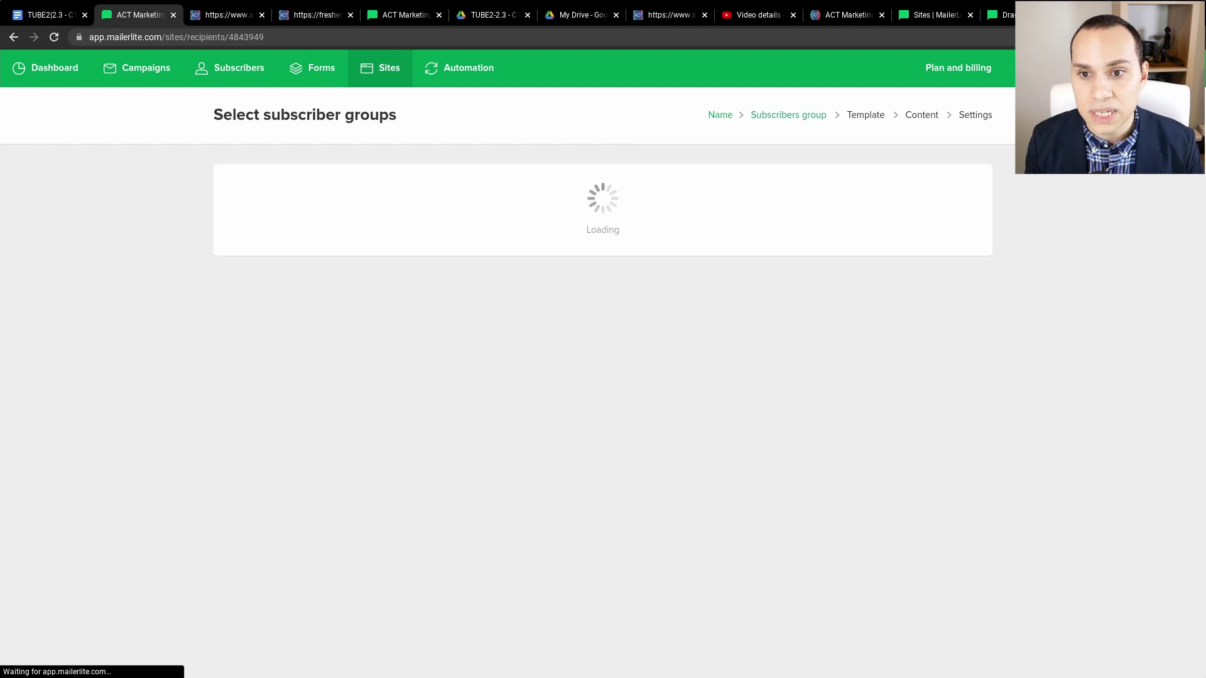
pyautogui.scroll(-20, 543, 289)
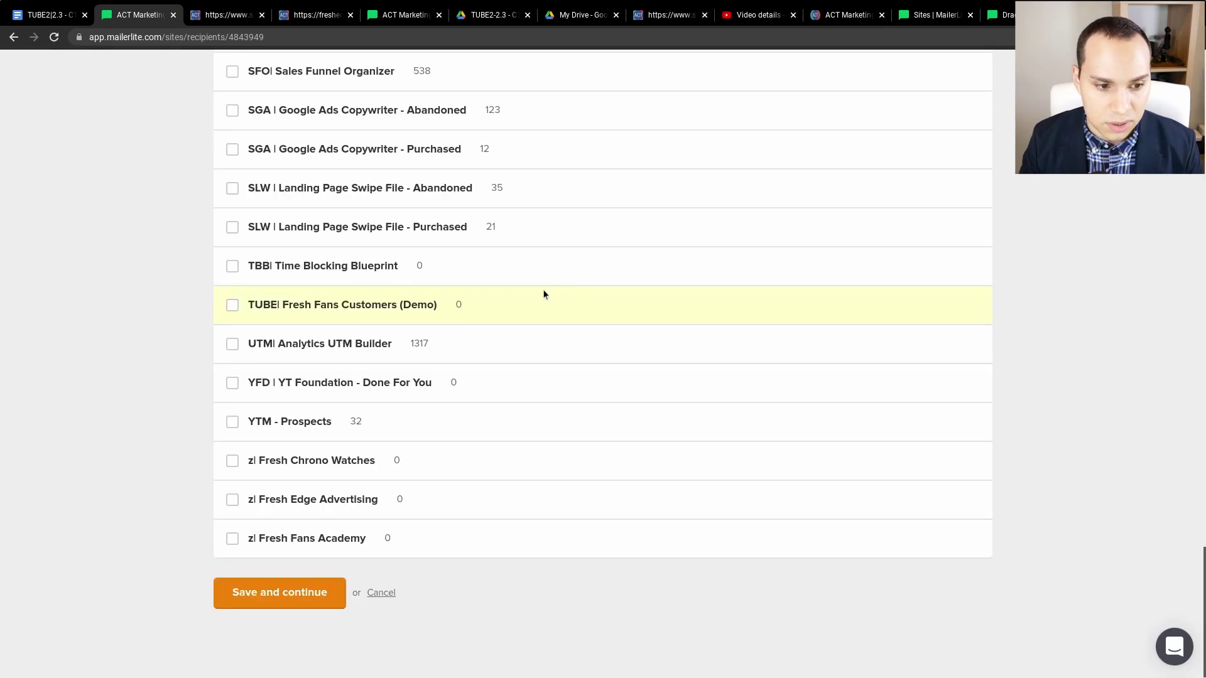
pyautogui.click(231, 500)
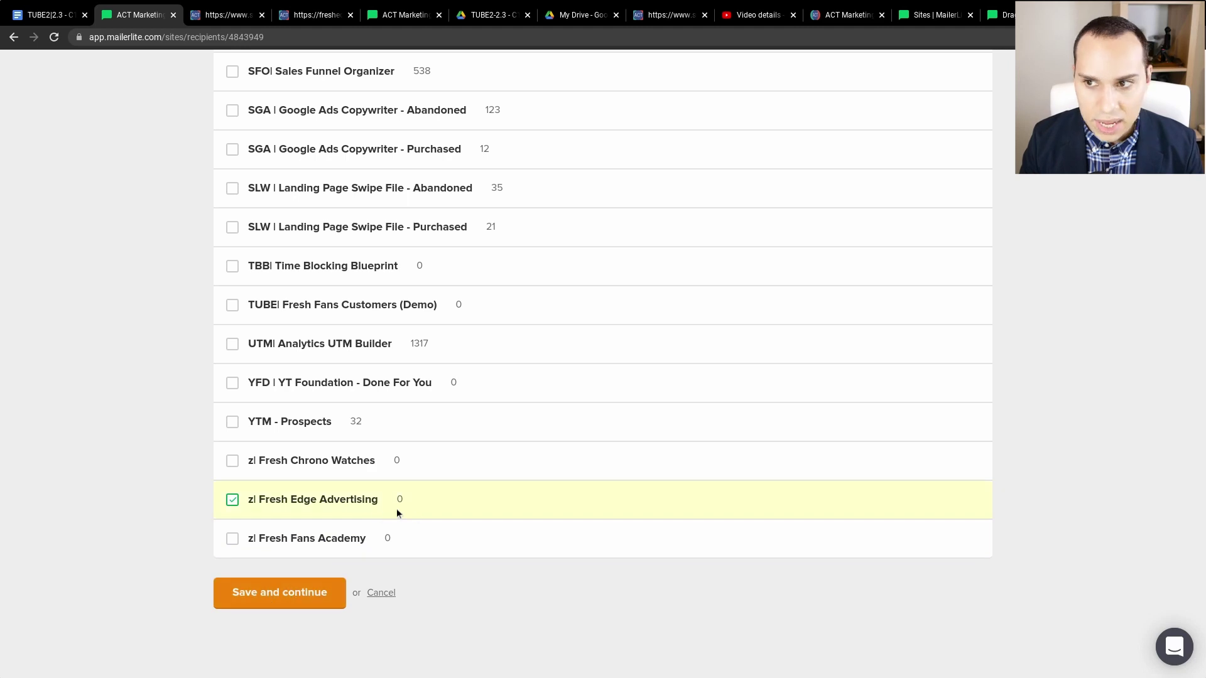
pyautogui.click(261, 587)
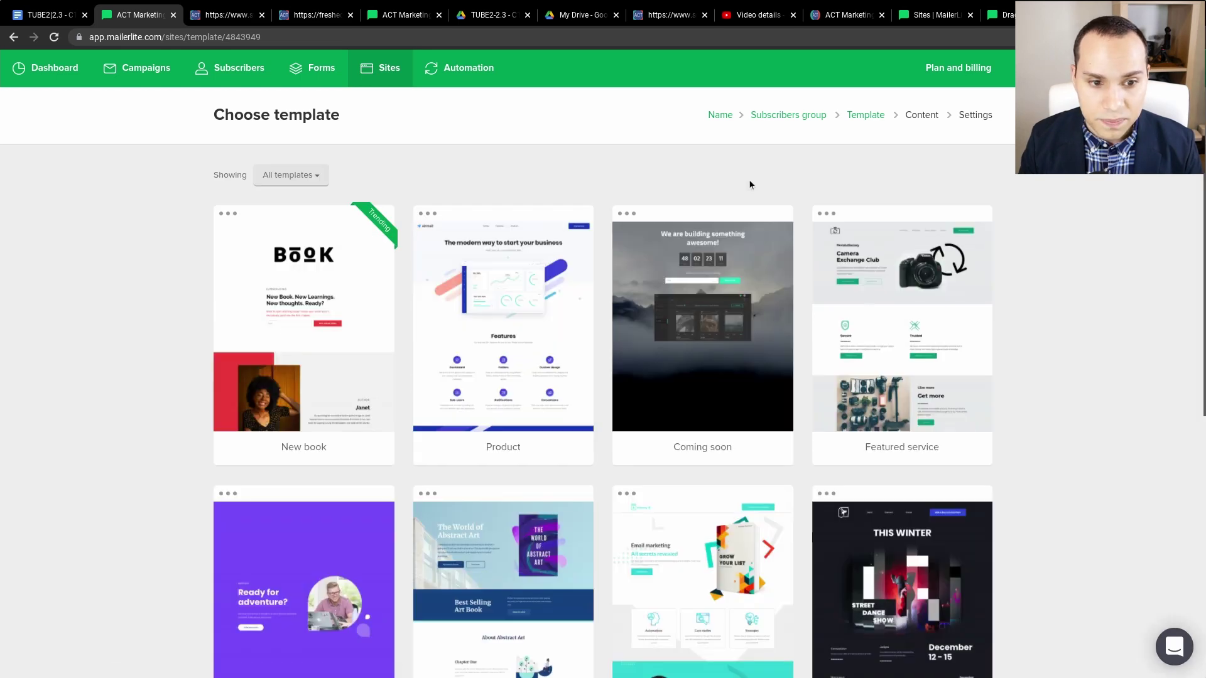
# - Base the new landing page on the New book template
pyautogui.moveTo(286, 348)
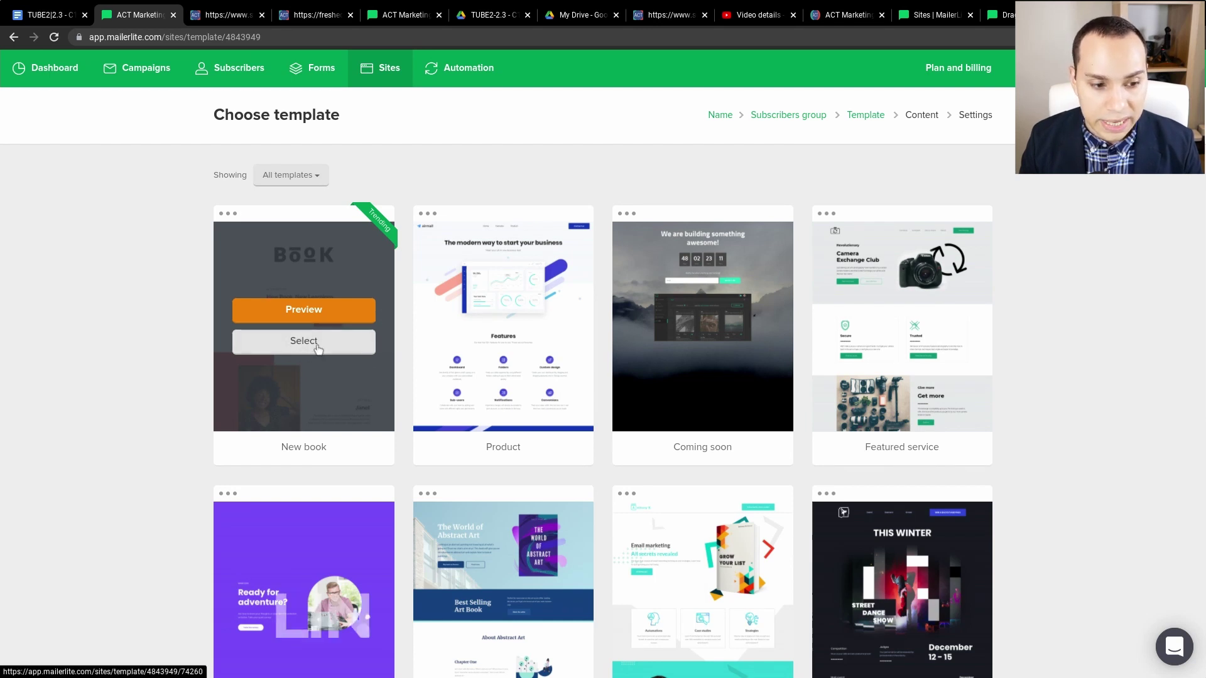
pyautogui.click(345, 352)
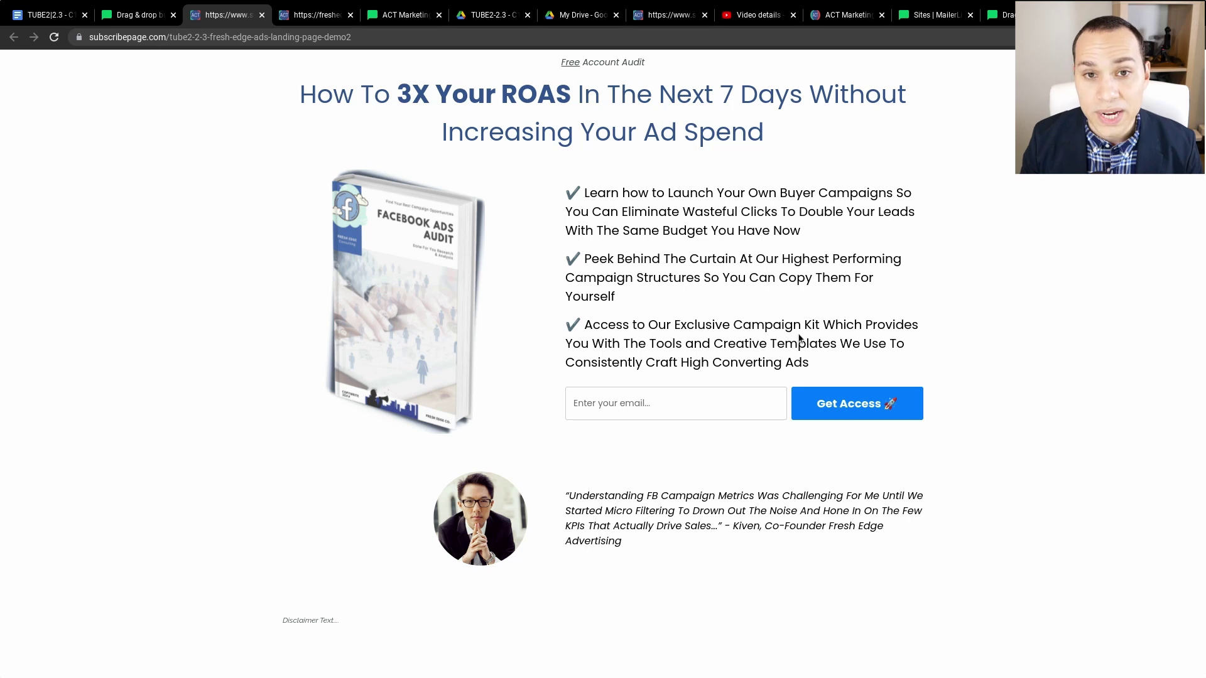
# - Inspect the Fresh Edge Ads page's email sign-up field and its Check Your Email confirmation page
pyautogui.click(649, 401)
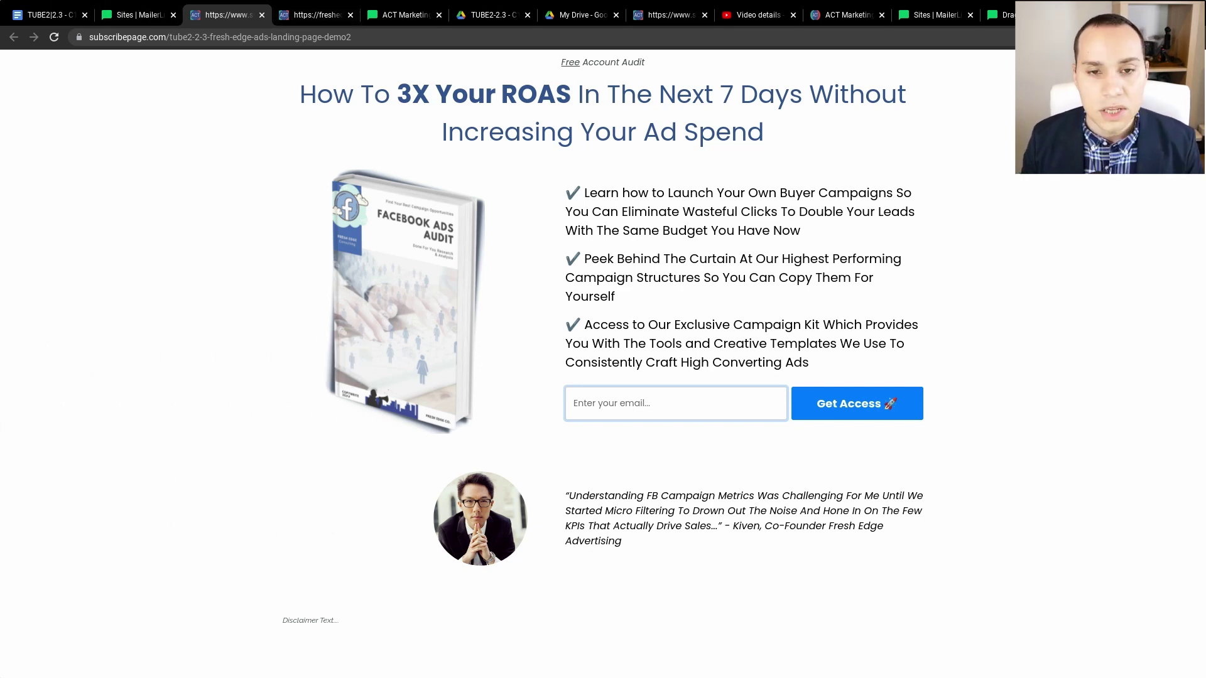
pyautogui.click(323, 17)
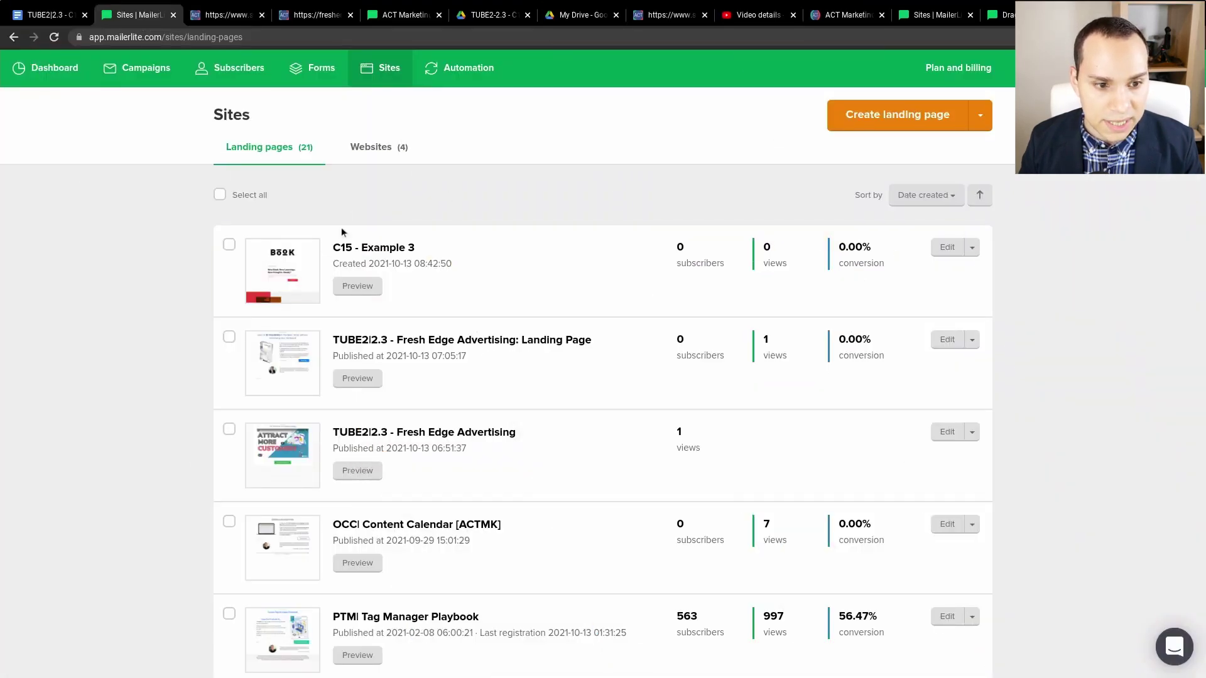
# - Go to Automation and open TUBE2|2.3 - Fresh Edge Advertising in the workflow editor
pyautogui.click(465, 73)
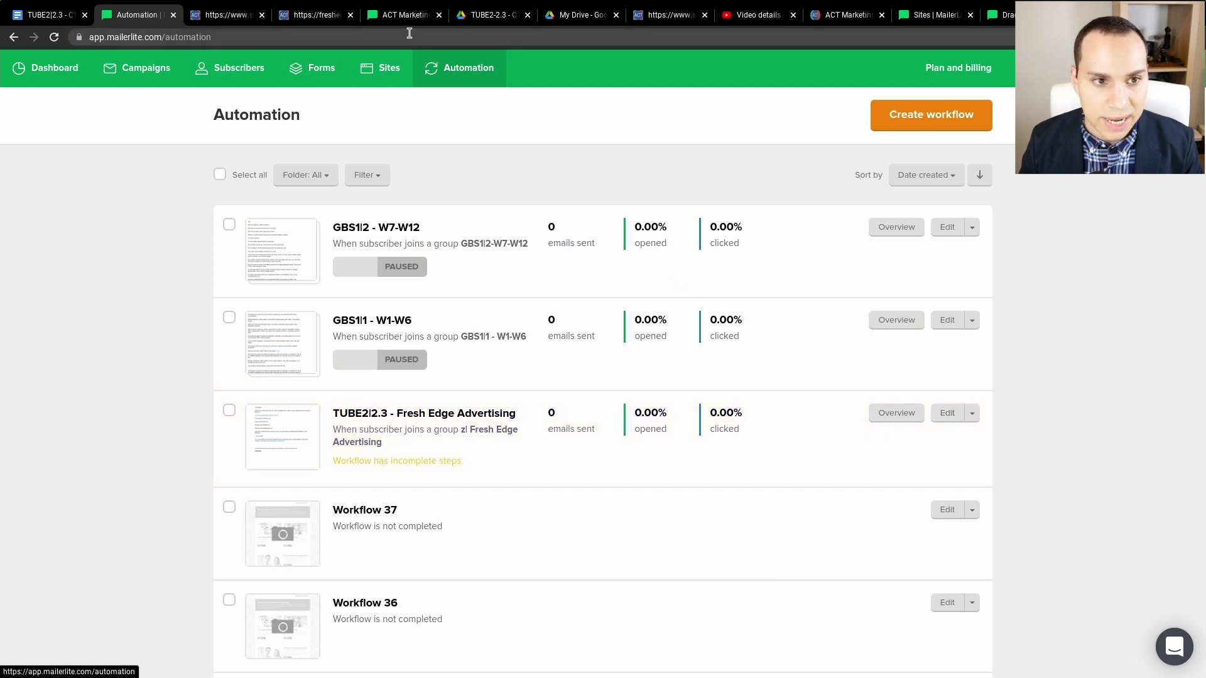
pyautogui.click(402, 15)
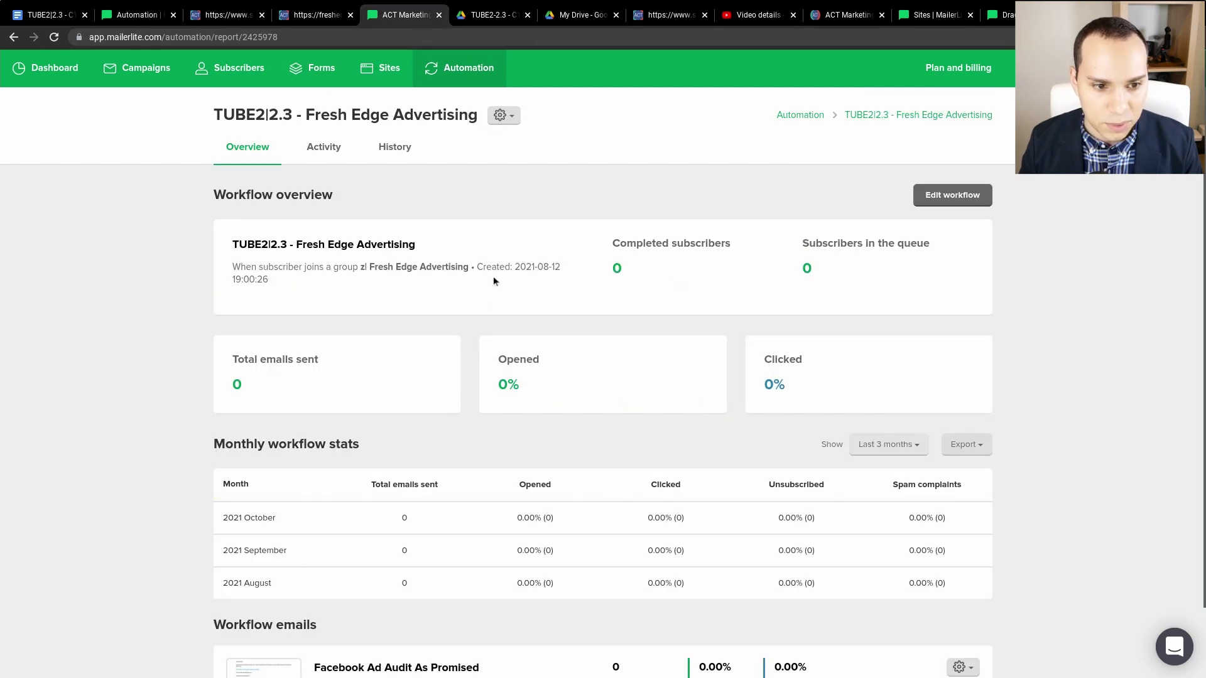
pyautogui.click(948, 194)
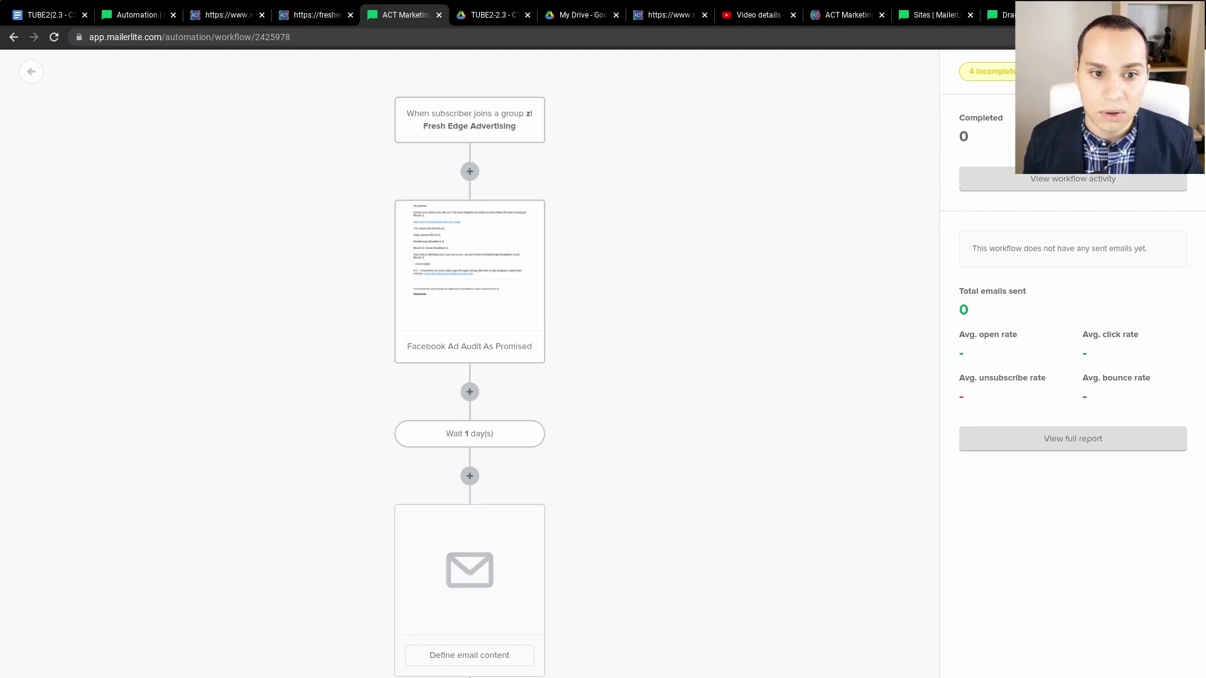
pyautogui.click(228, 18)
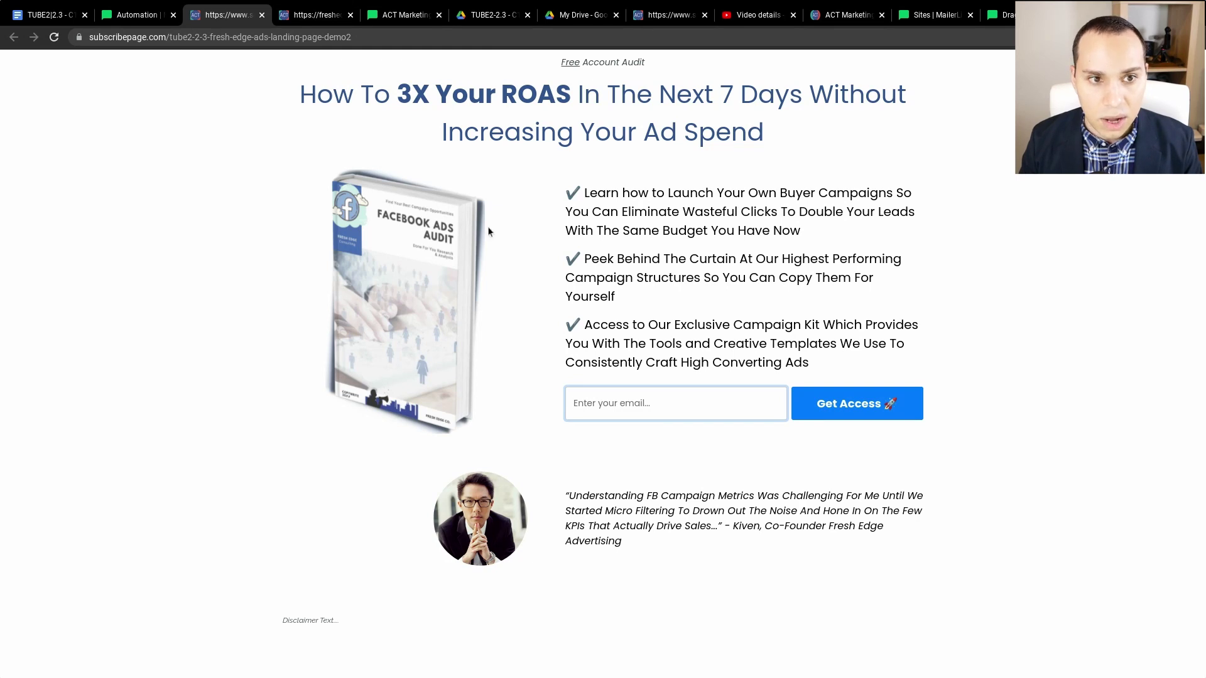
pyautogui.click(407, 14)
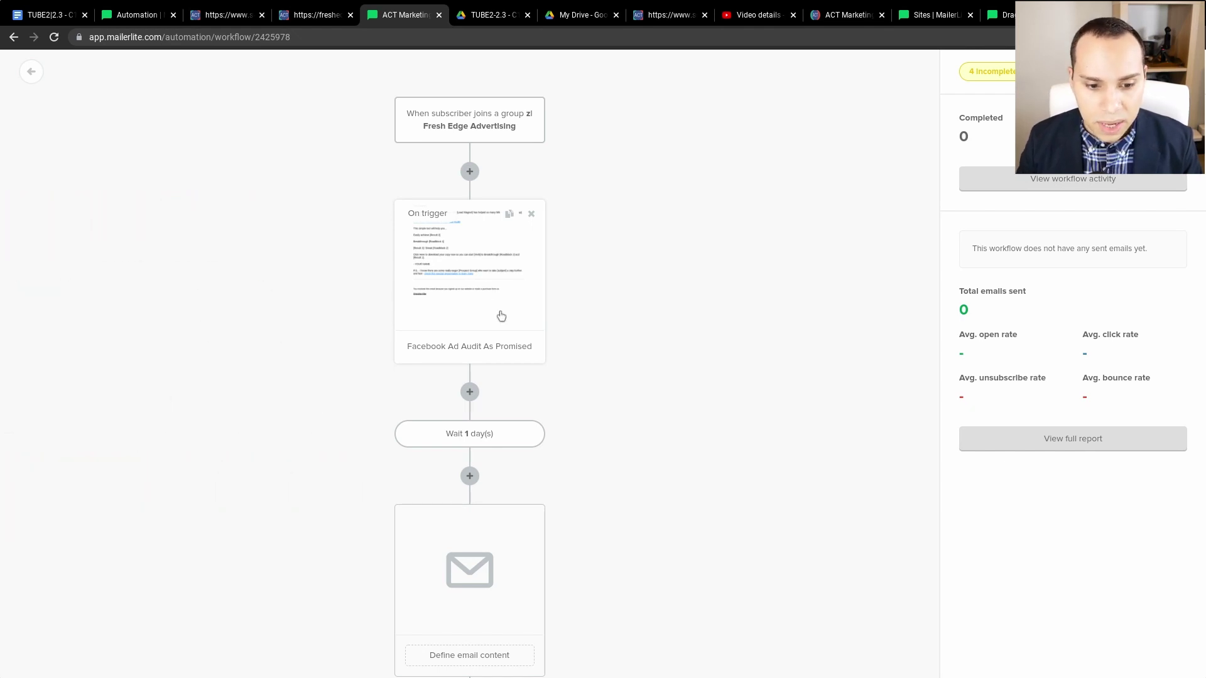
pyautogui.scroll(-4, 501, 317)
pyautogui.scroll(-2, 501, 317)
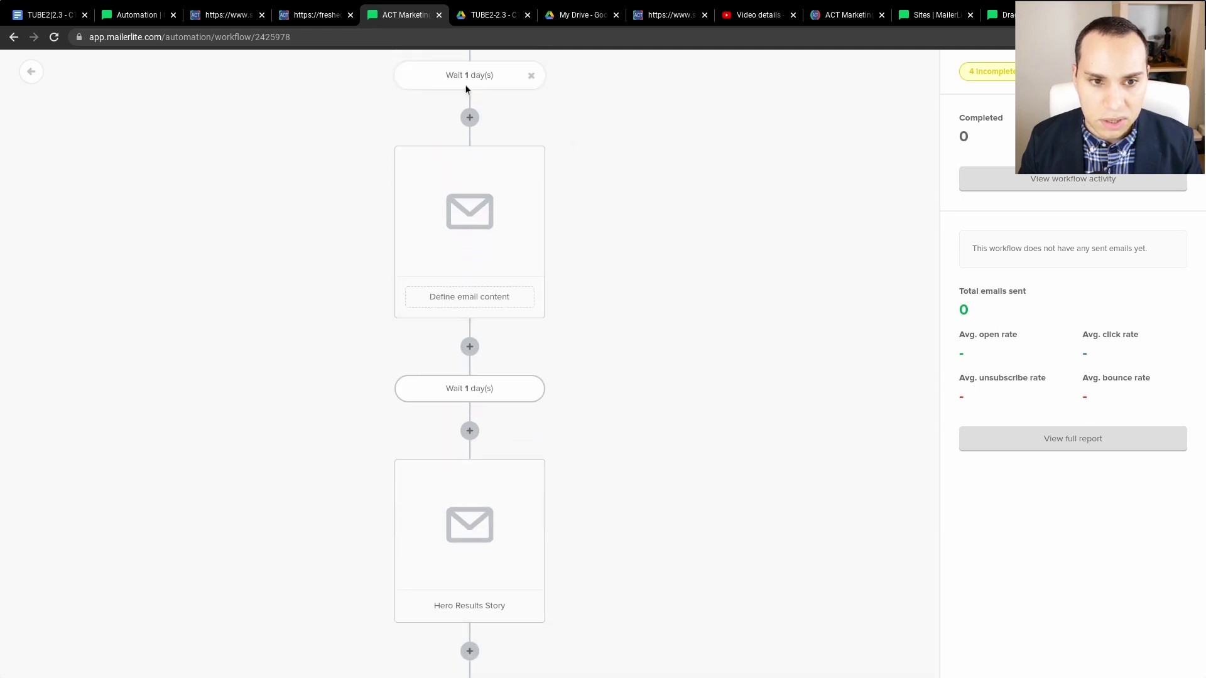
pyautogui.scroll(-1, 481, 156)
pyautogui.scroll(-11, 481, 214)
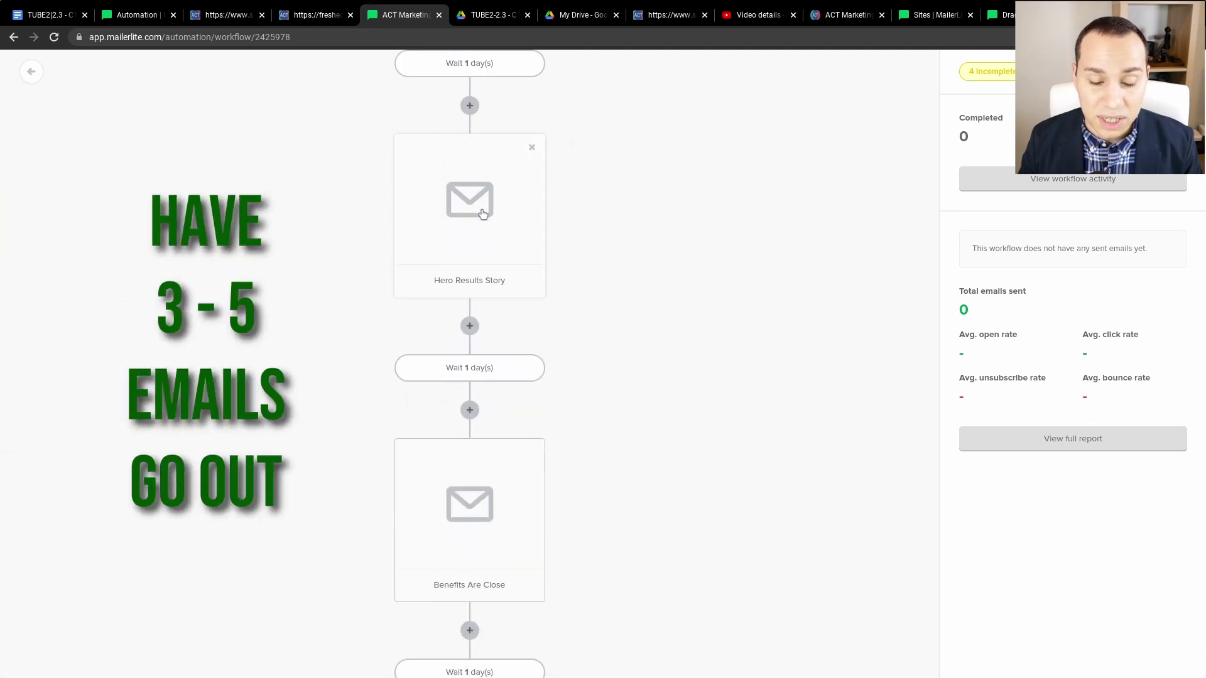
pyautogui.scroll(-3, 470, 314)
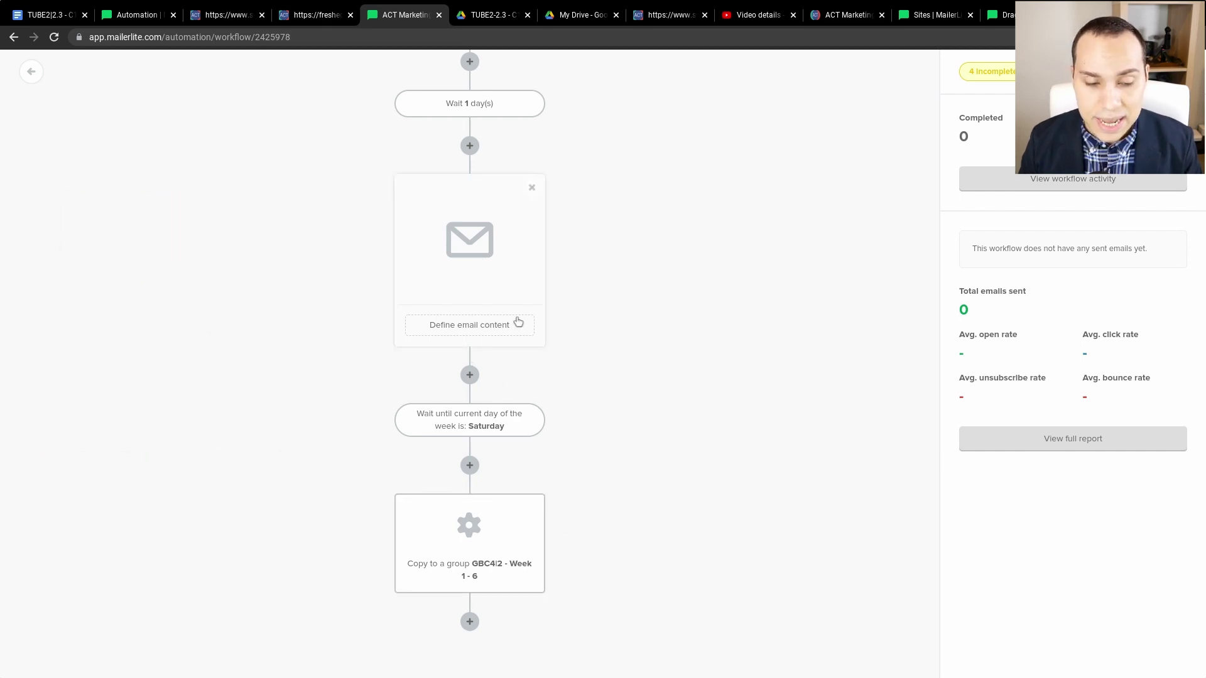
pyautogui.scroll(14, 517, 323)
pyautogui.moveTo(518, 323)
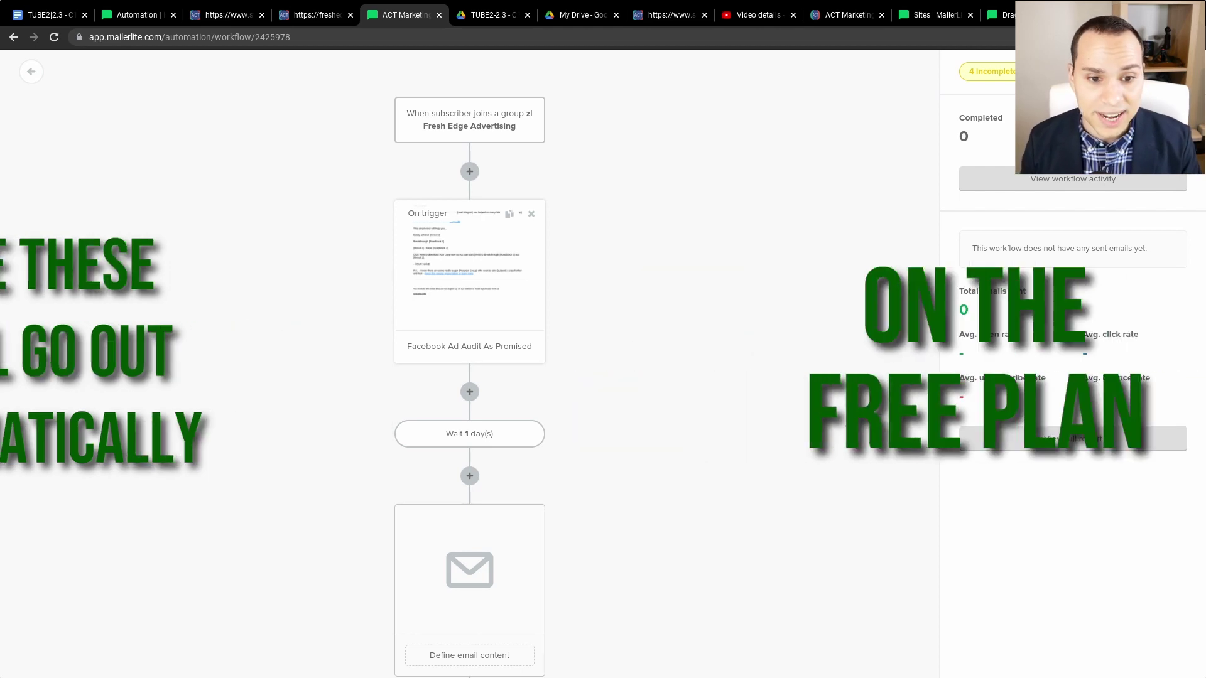
pyautogui.scroll(-4, 456, 300)
pyautogui.scroll(-10, 456, 300)
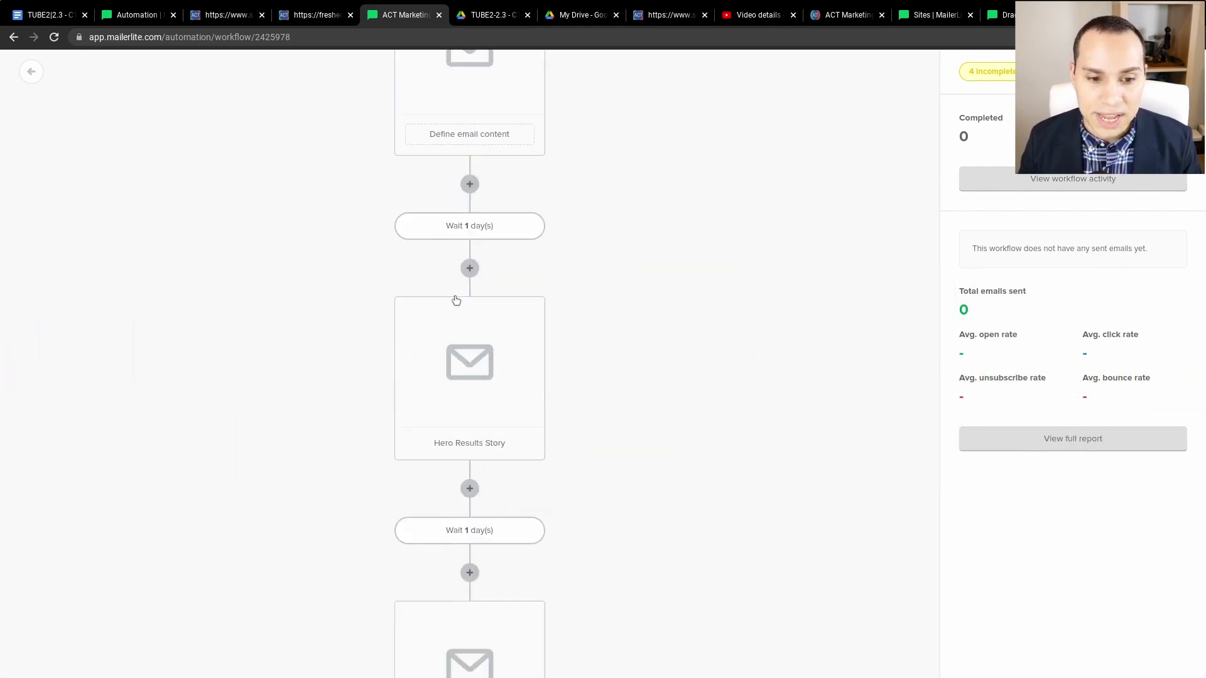
pyautogui.scroll(-1, 455, 300)
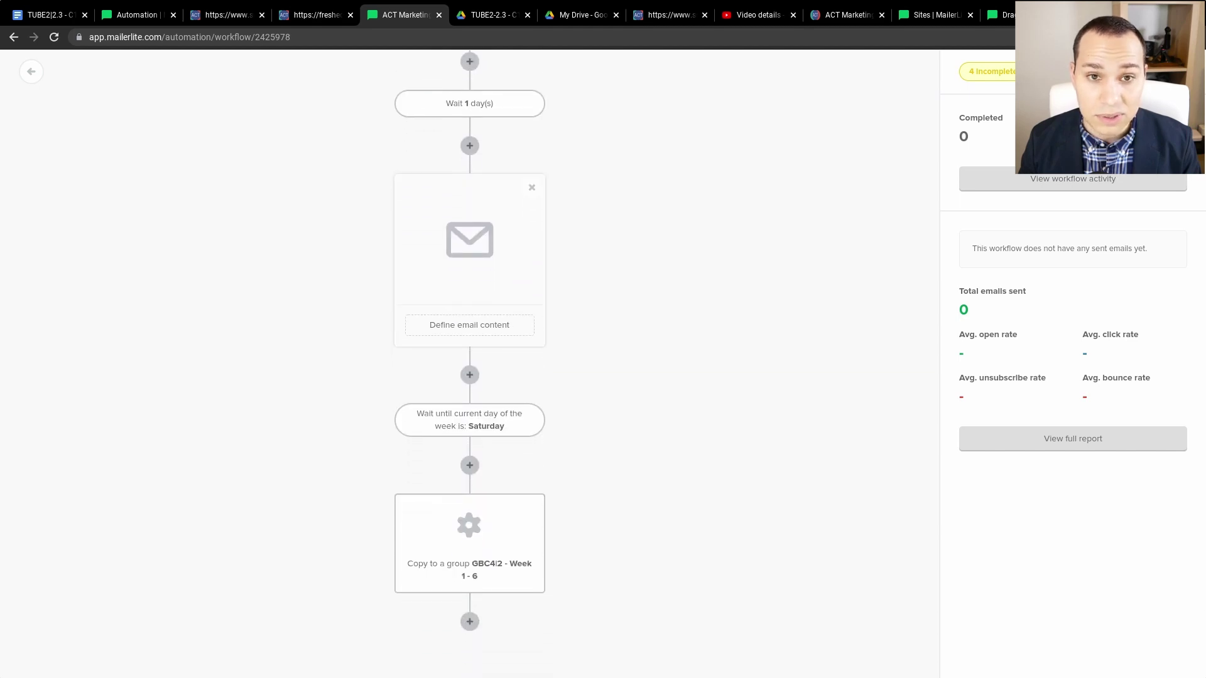
pyautogui.scroll(15, 456, 299)
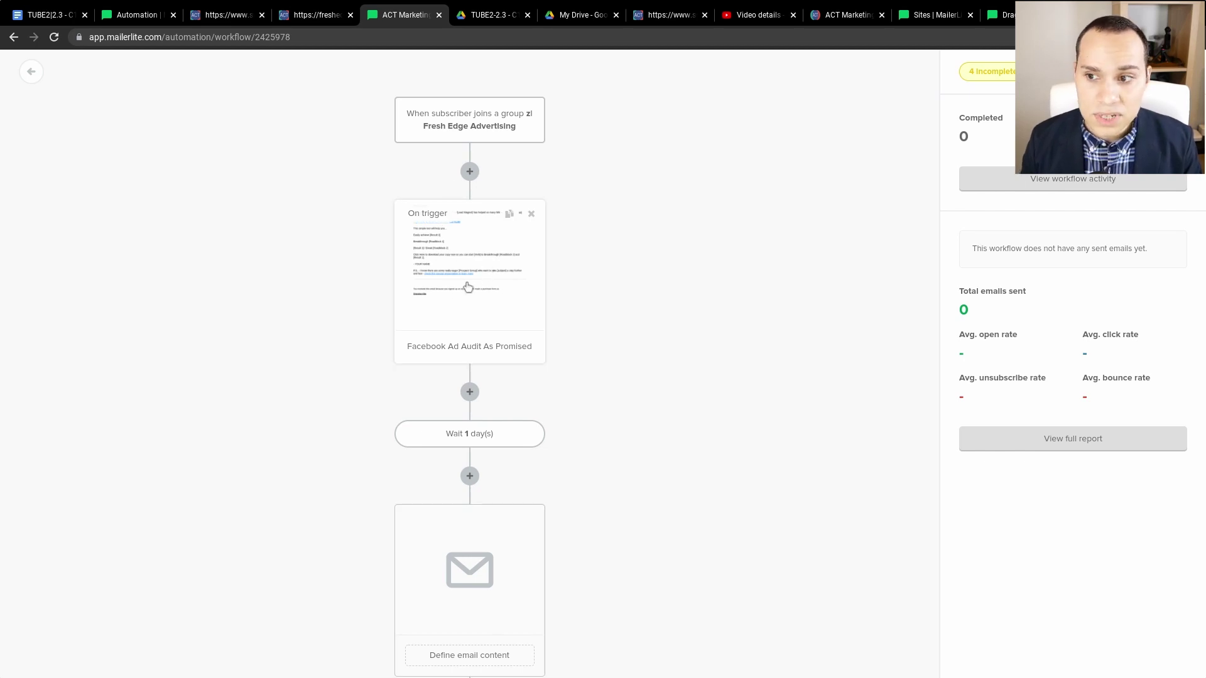
# - Open the Facebook Ad Audit As Promised email content and check its download link's Google Drive URL
pyautogui.click(468, 287)
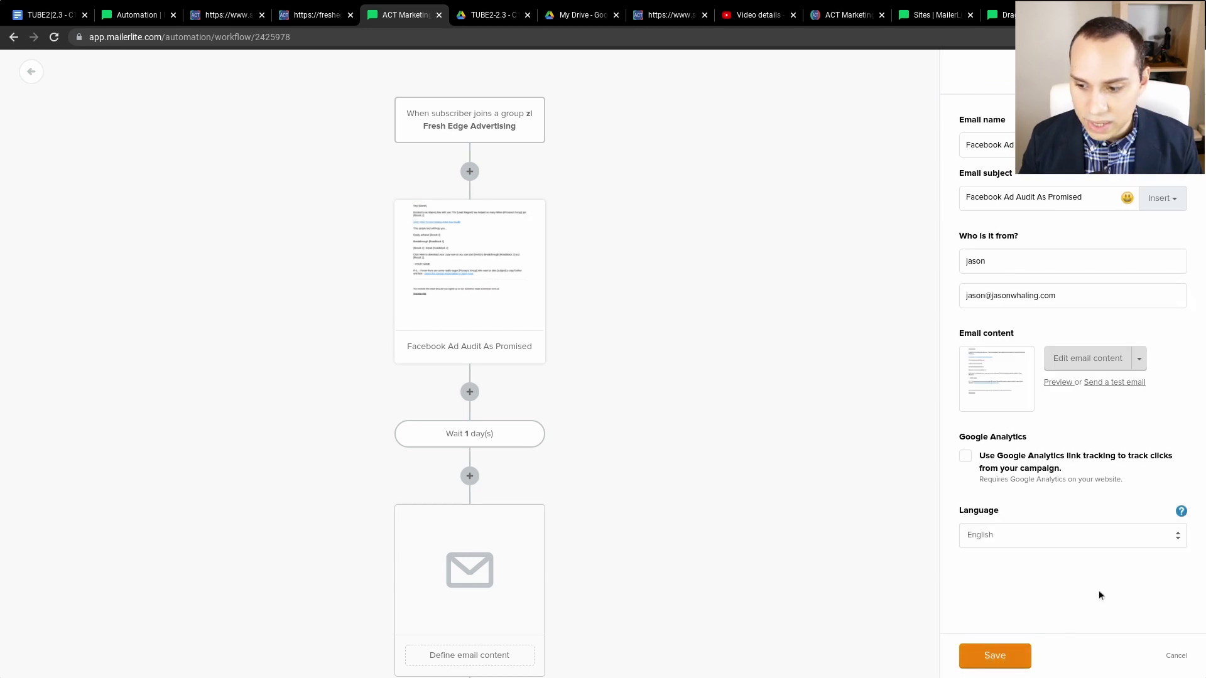
pyautogui.click(1097, 360)
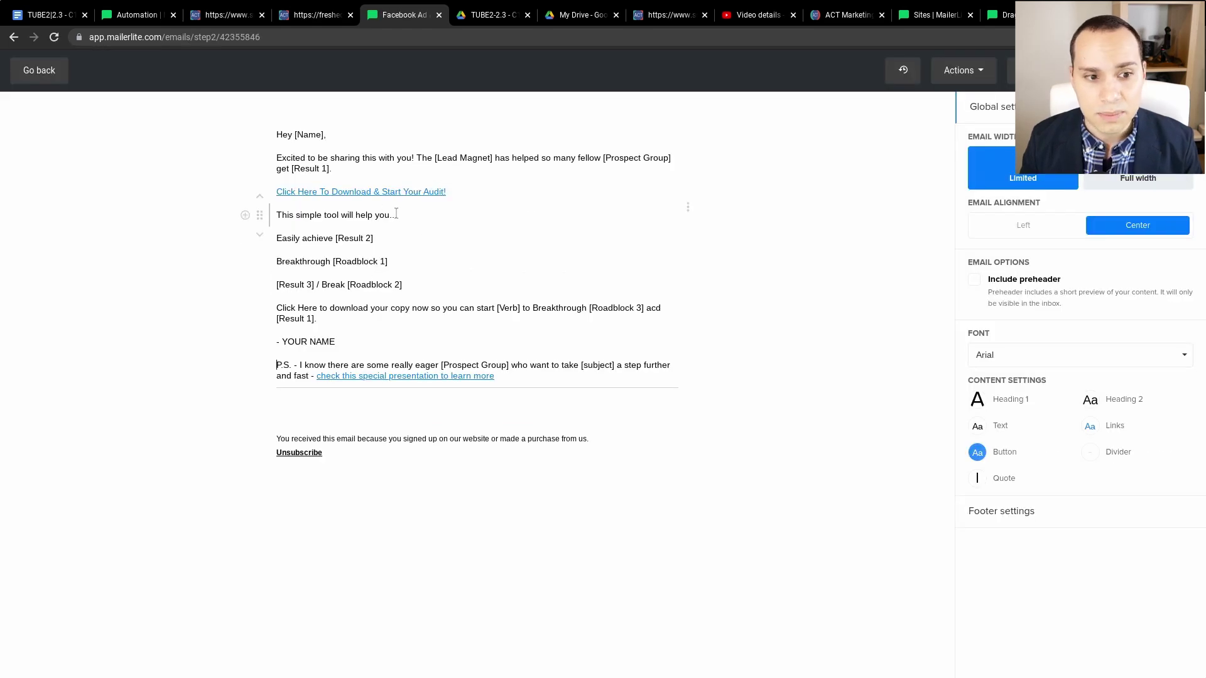
pyautogui.click(402, 191)
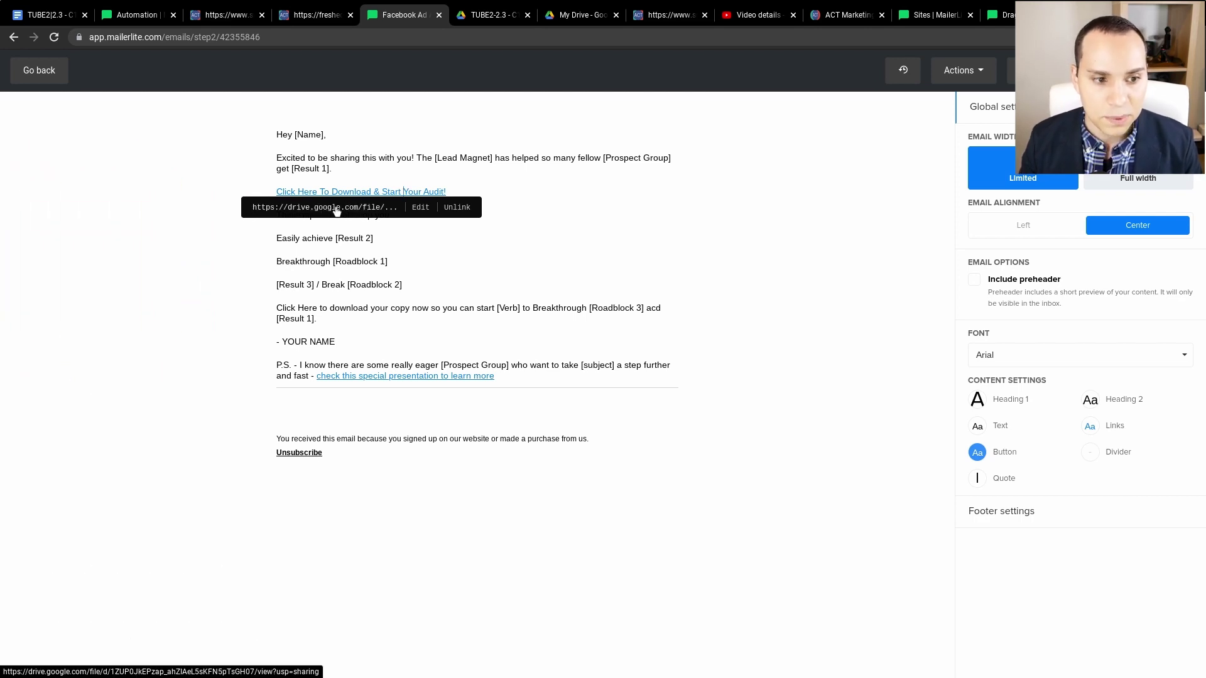
pyautogui.click(481, 18)
# - Scroll through the TUBE2-2.3 - C15.pdf audit preview to its cover, then return to My Drive
pyautogui.scroll(-20, 623, 264)
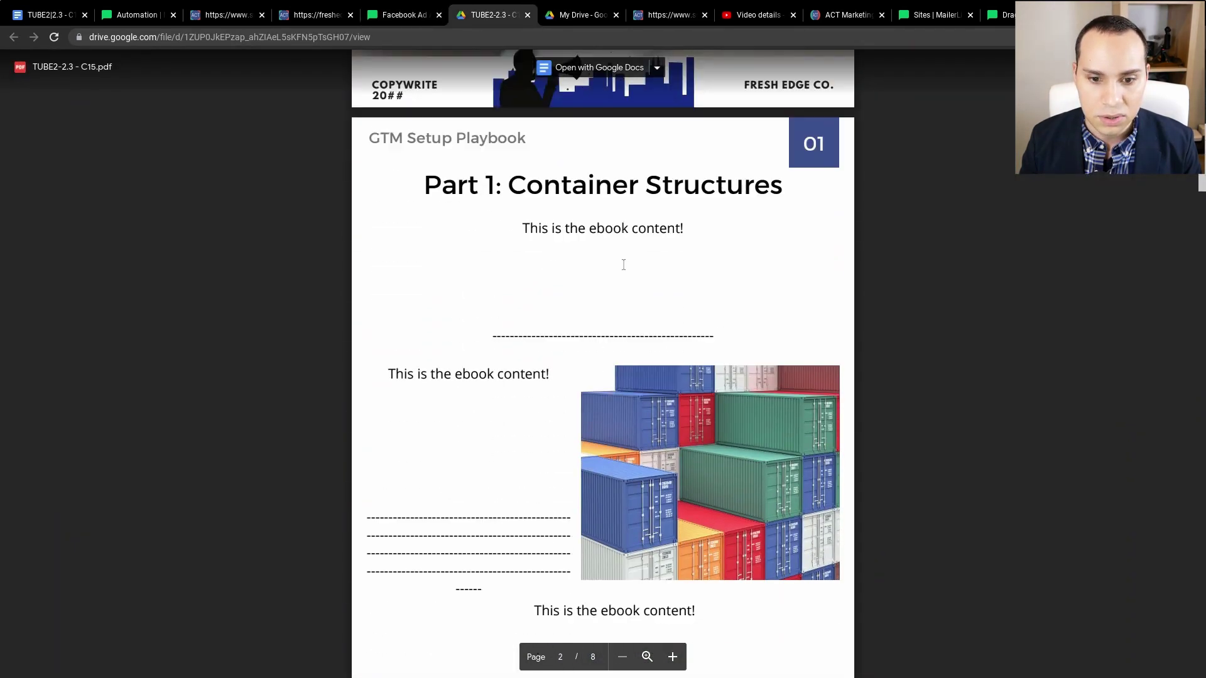
pyautogui.scroll(-20, 624, 227)
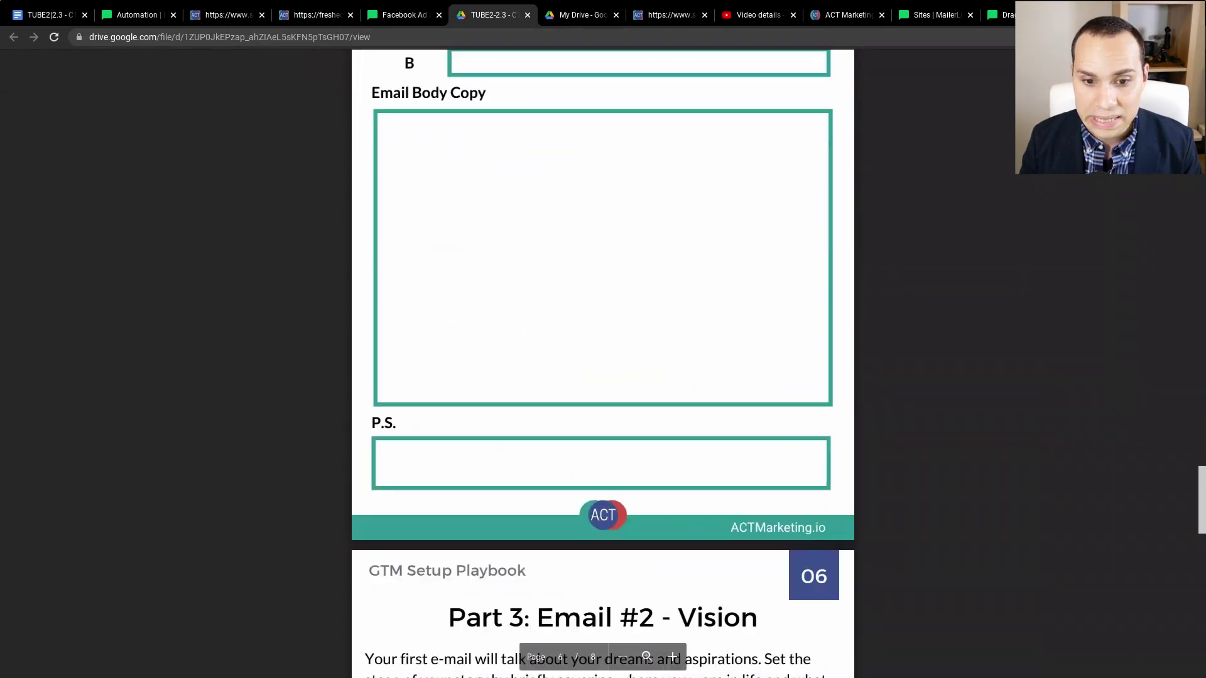
pyautogui.scroll(20, 624, 227)
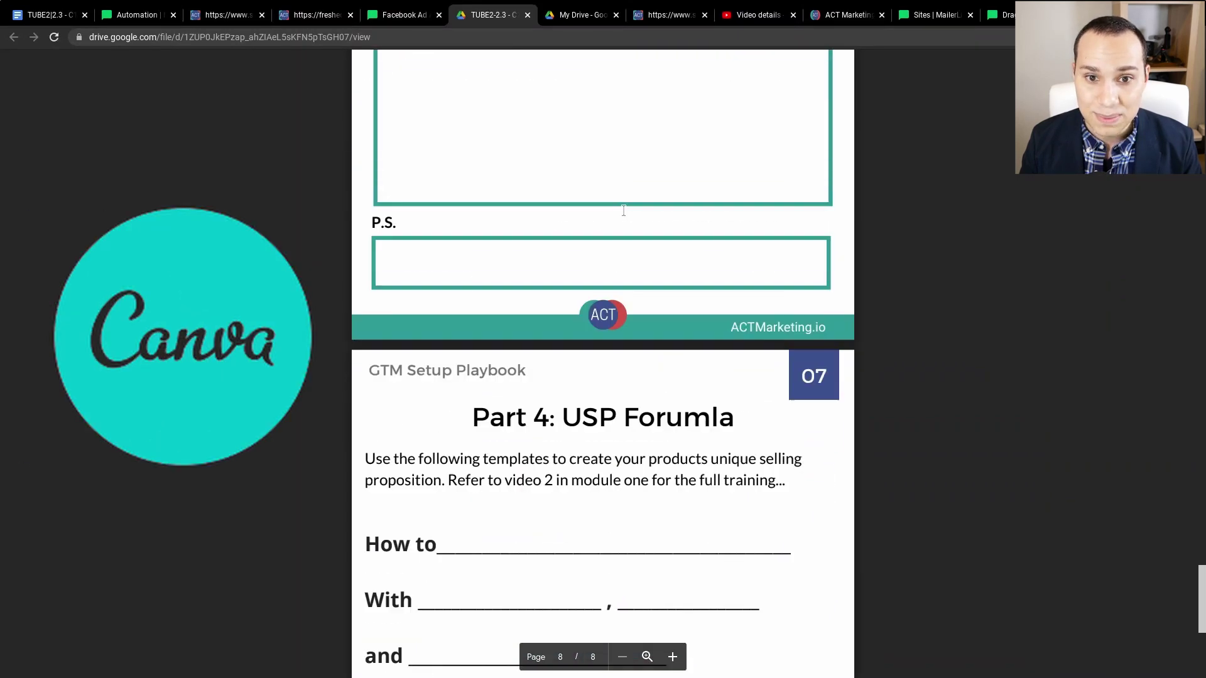
pyautogui.scroll(20, 624, 211)
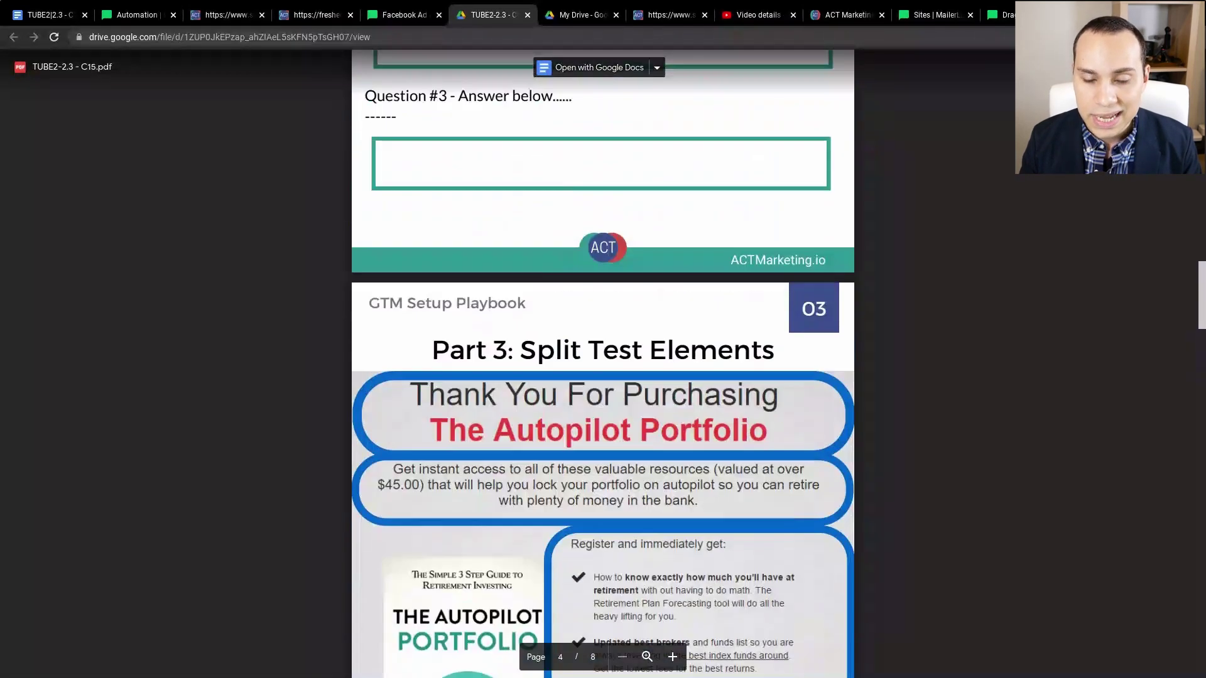
pyautogui.scroll(5, 603, 365)
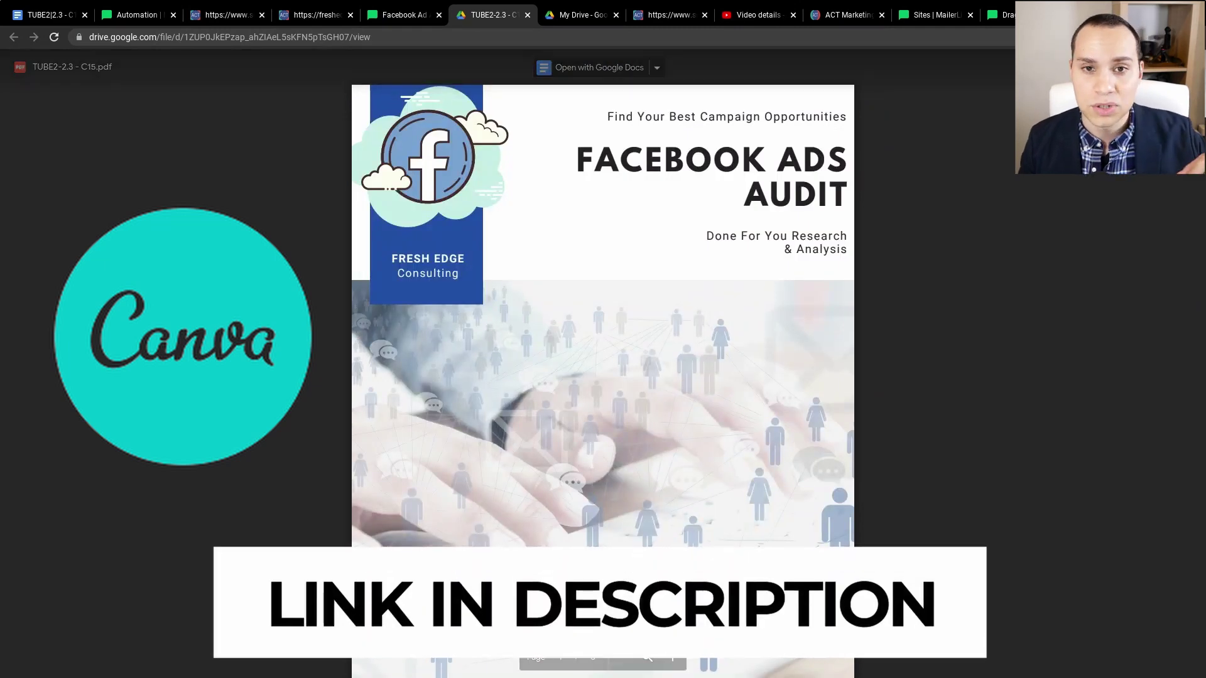
pyautogui.scroll(-12, 603, 364)
pyautogui.scroll(-2, 522, 484)
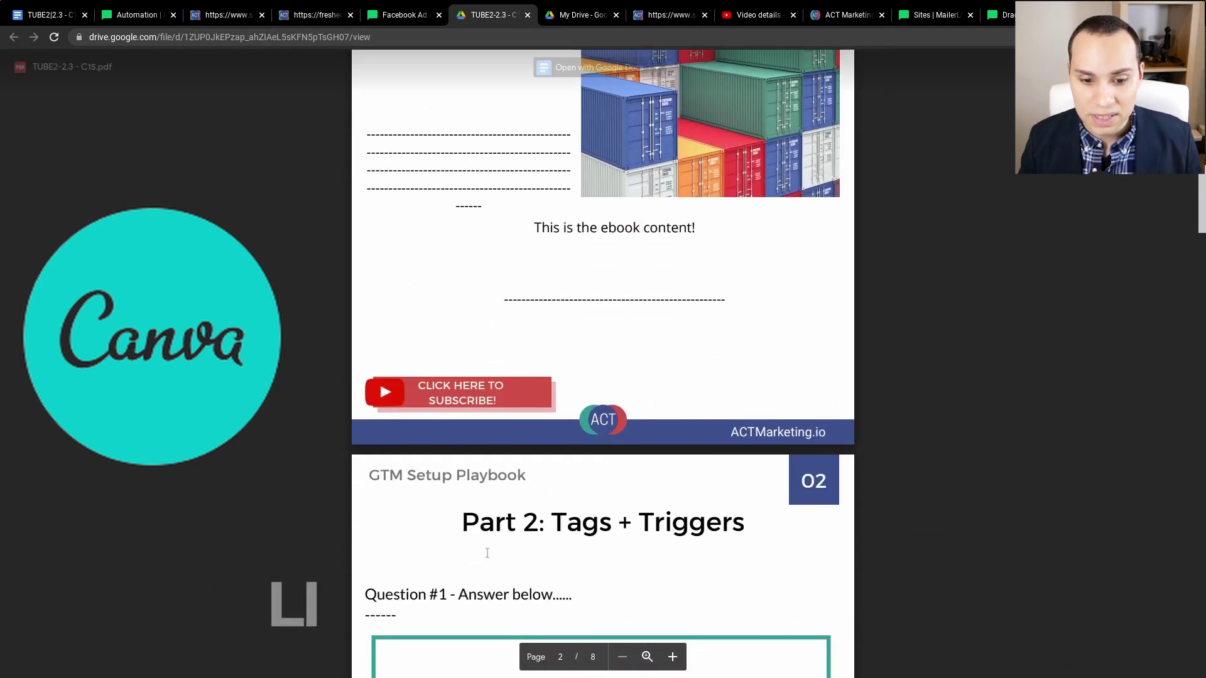
pyautogui.scroll(-2, 521, 483)
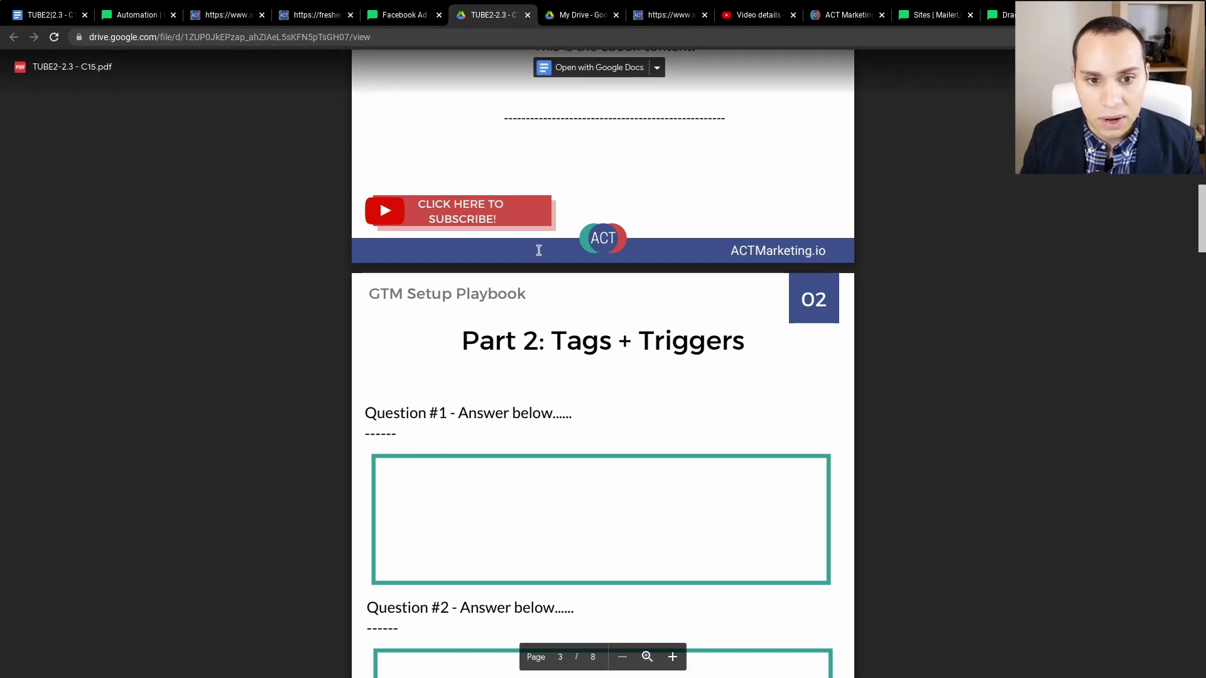
pyautogui.scroll(10, 603, 215)
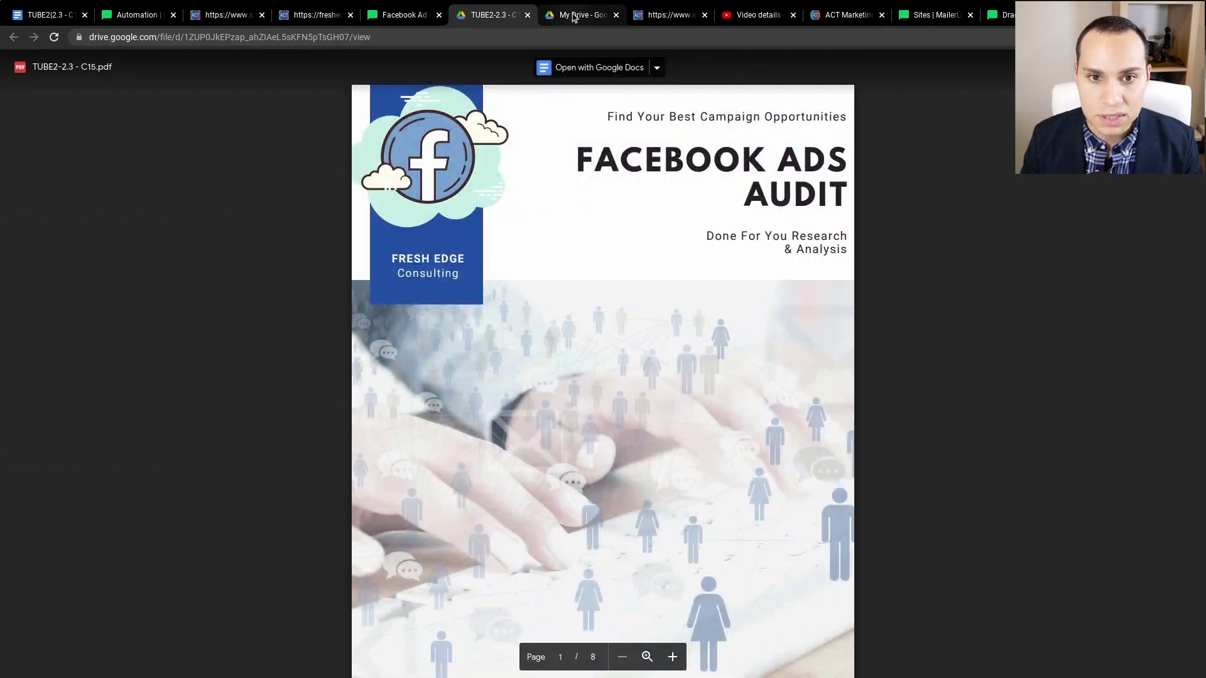
pyautogui.click(575, 14)
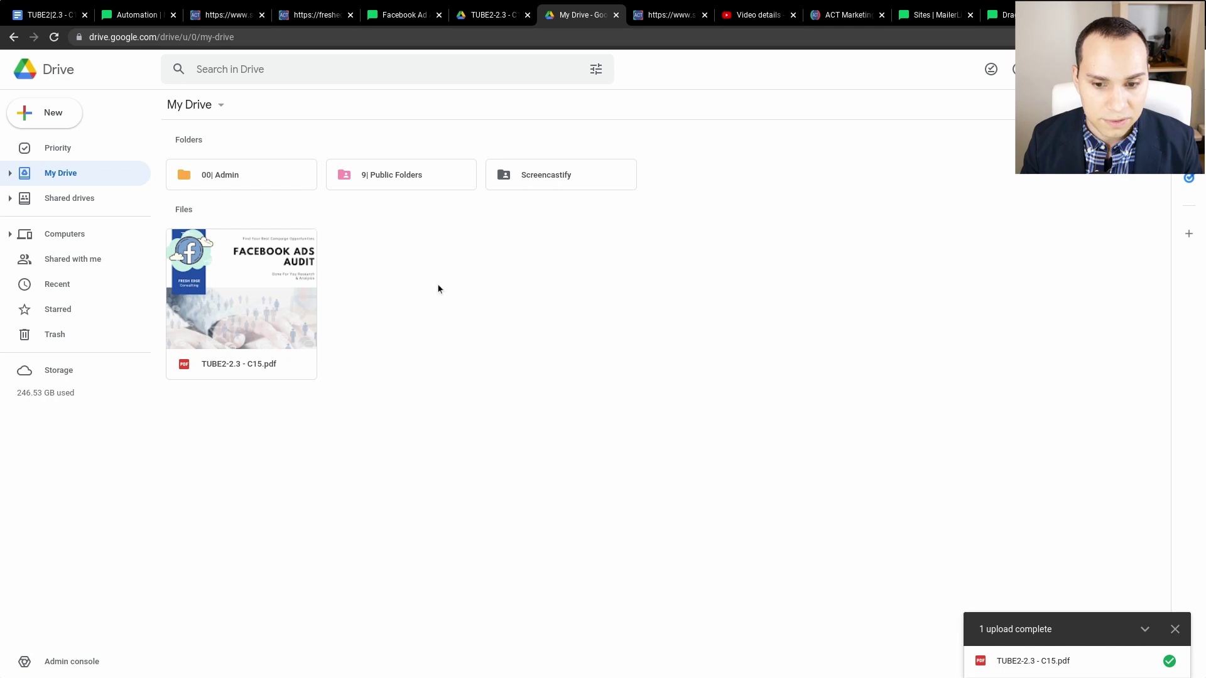
# - Copy an anyone-with-the-link viewer link for TUBE2-2.3 - C15.pdf
pyautogui.rightClick(257, 281)
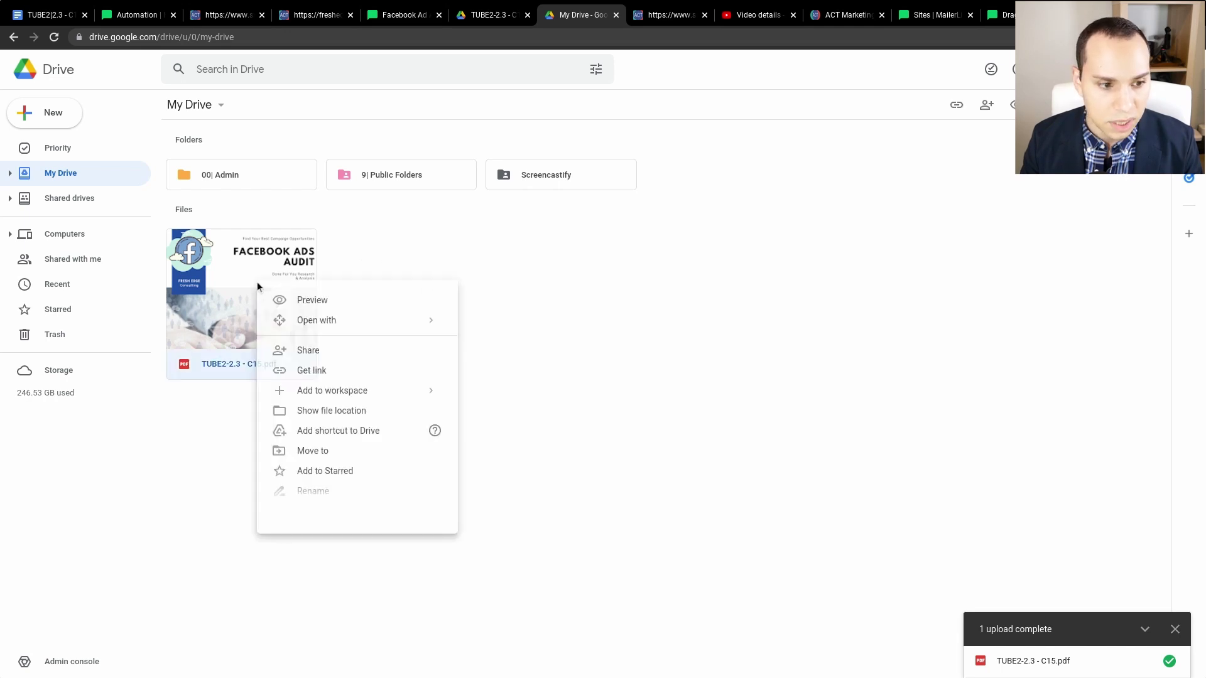
pyautogui.click(325, 374)
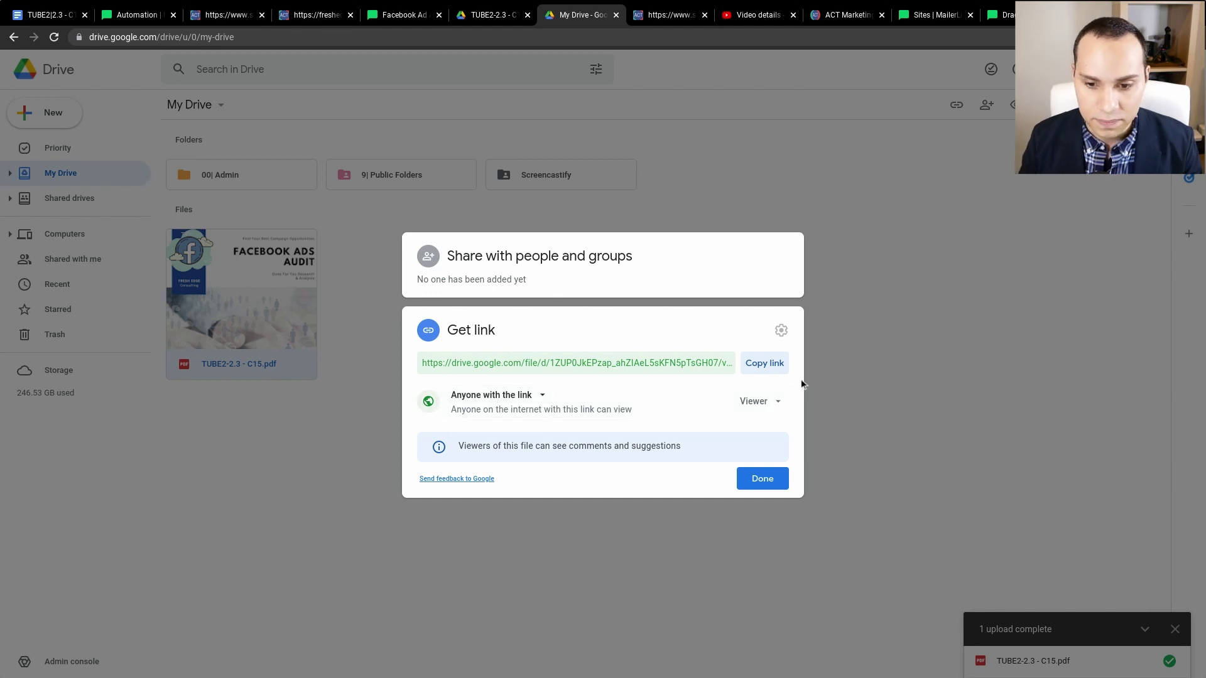
pyautogui.click(764, 364)
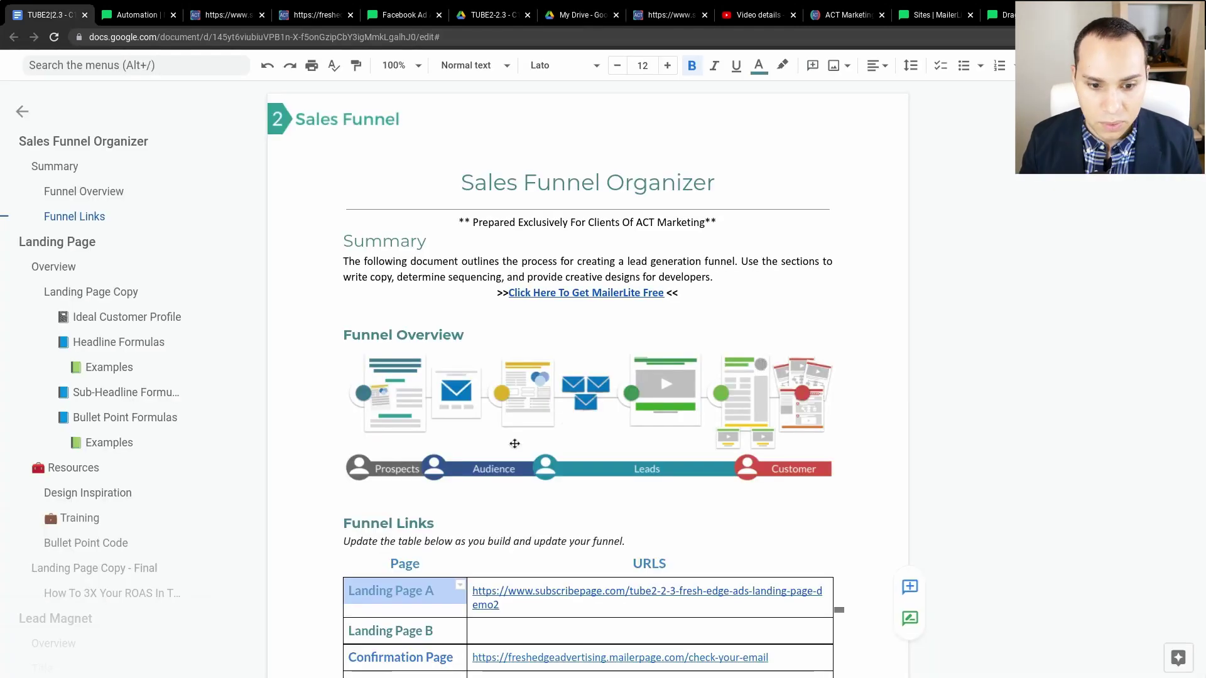
pyautogui.scroll(-5, 545, 363)
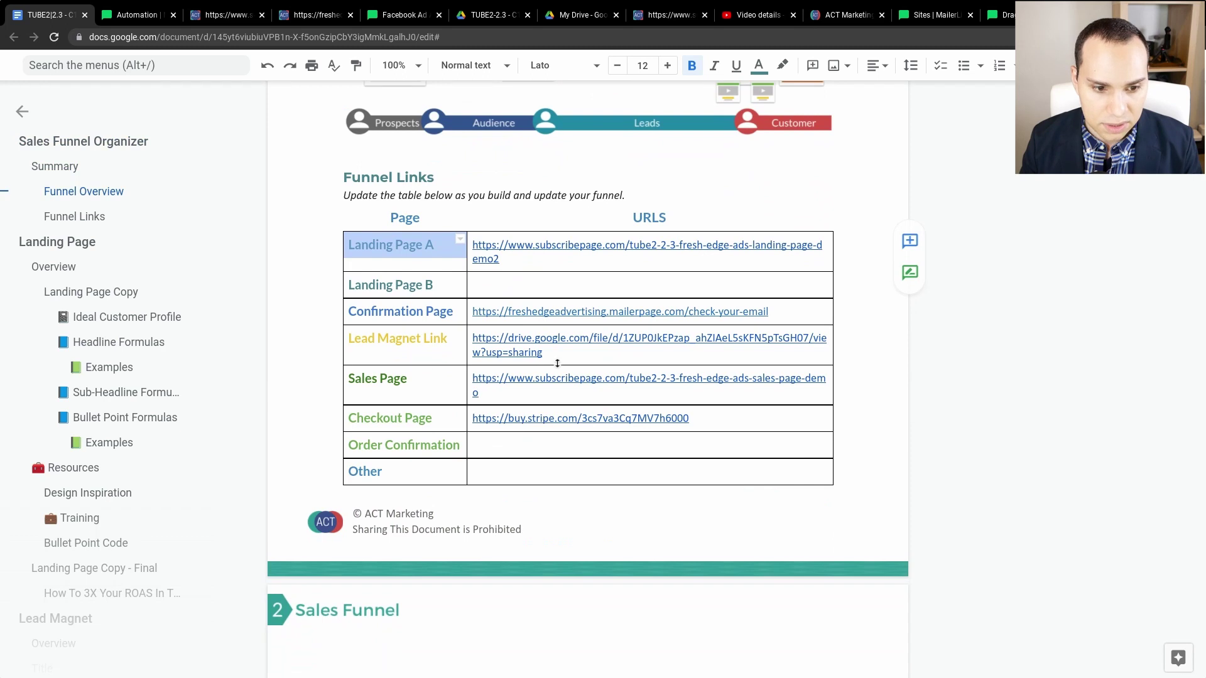
# - Check that the Funnel Links table's Lead Magnet Link row holds the Drive PDF share URL
pyautogui.click(553, 356)
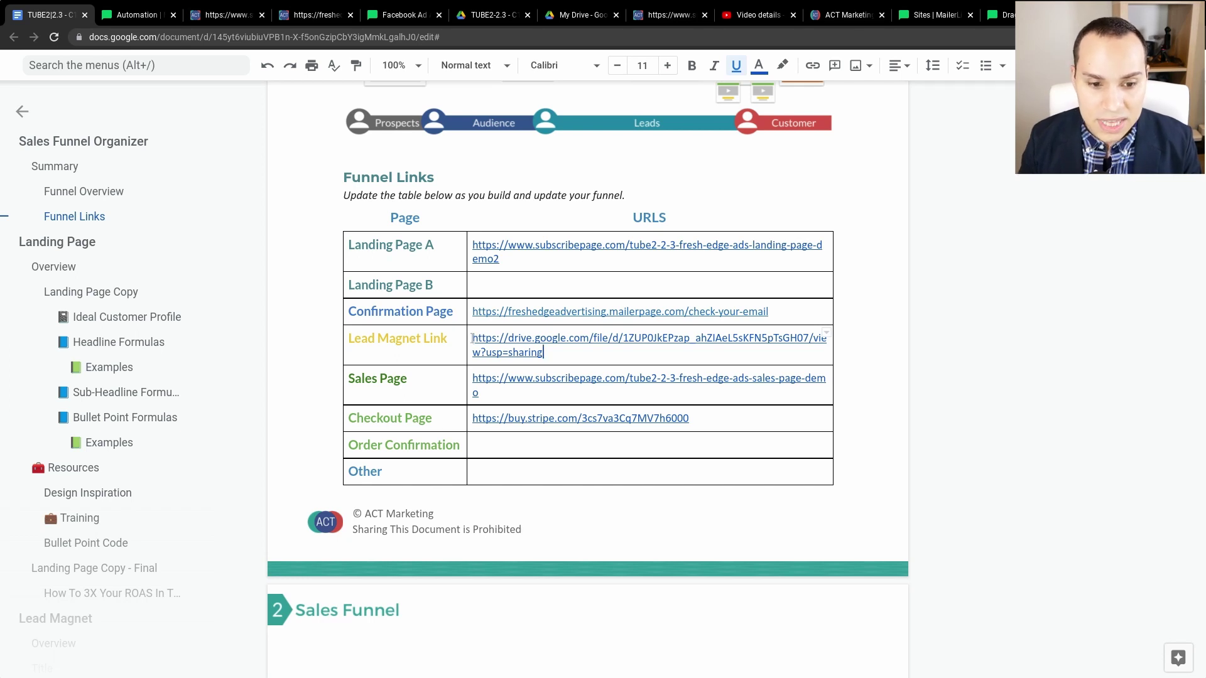
pyautogui.click(577, 15)
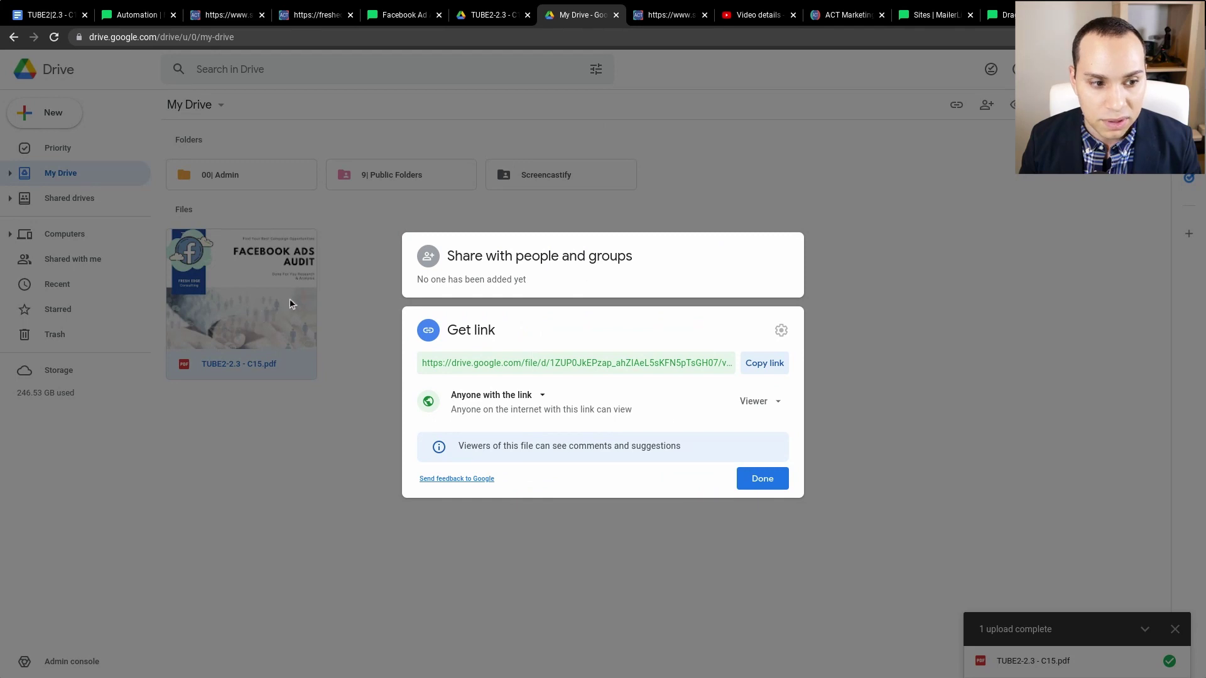
pyautogui.click(396, 19)
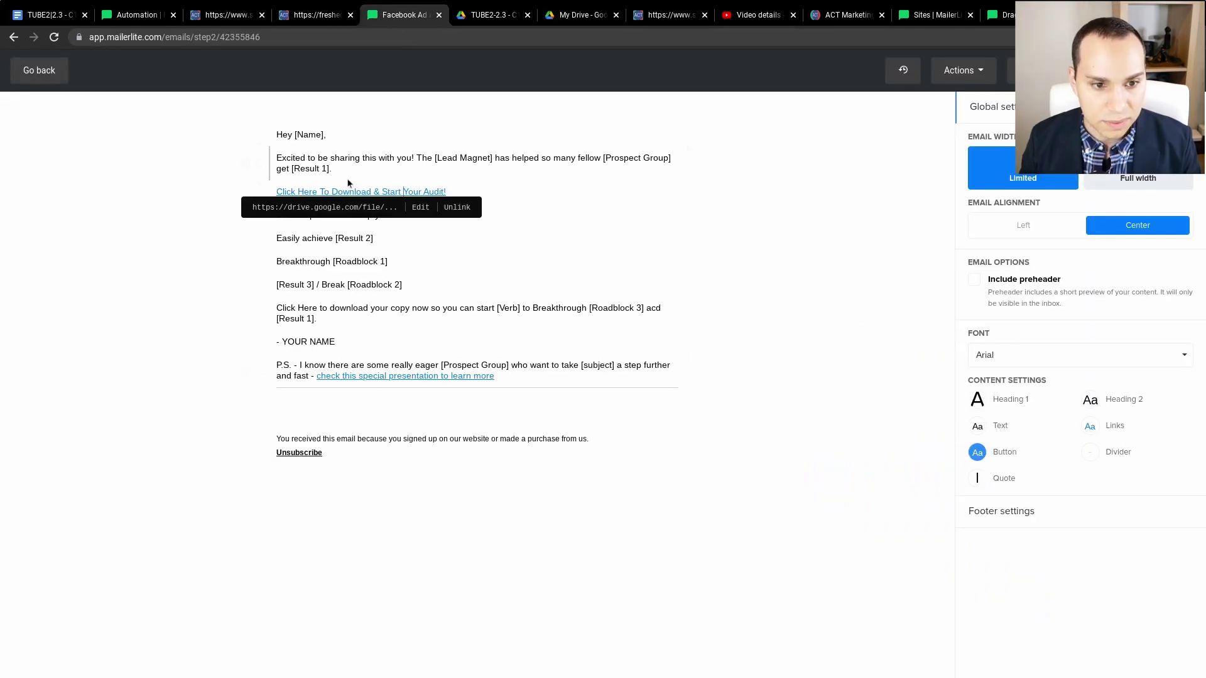
# - Link the Breakthrough [Roadblock 1] line to the Drive PDF URL, opening in a new tab
pyautogui.click(276, 260)
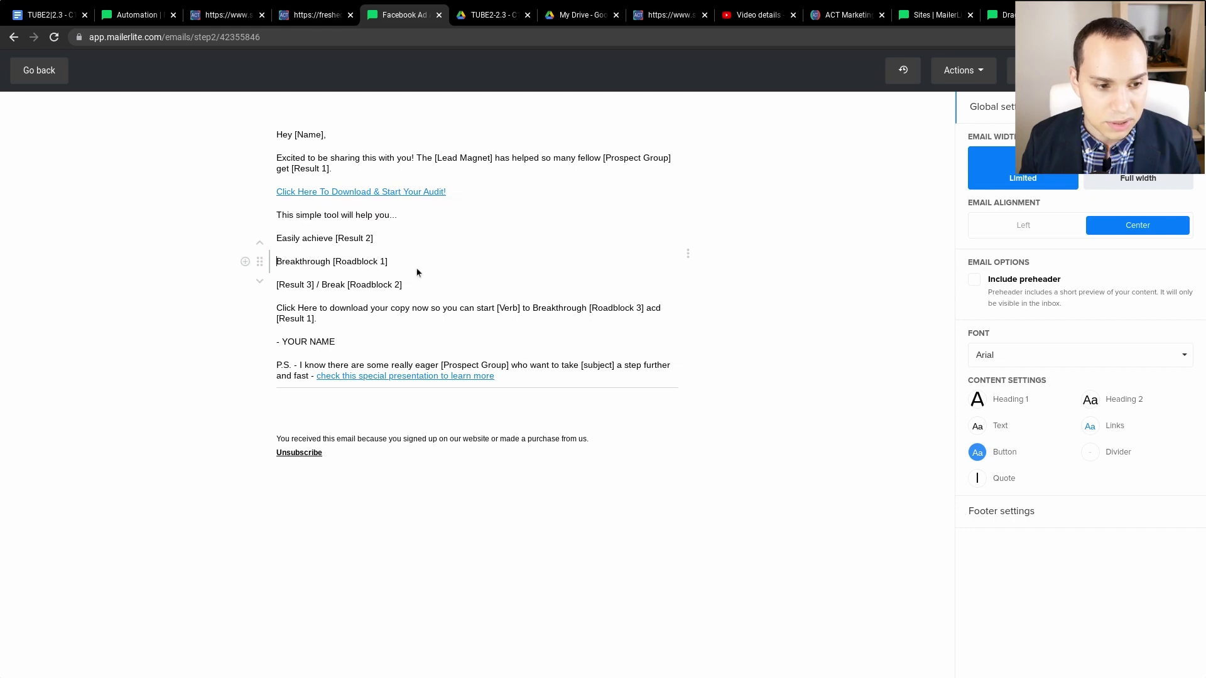
pyautogui.keyDown('shift'); pyautogui.click(390, 260); pyautogui.keyUp('shift')
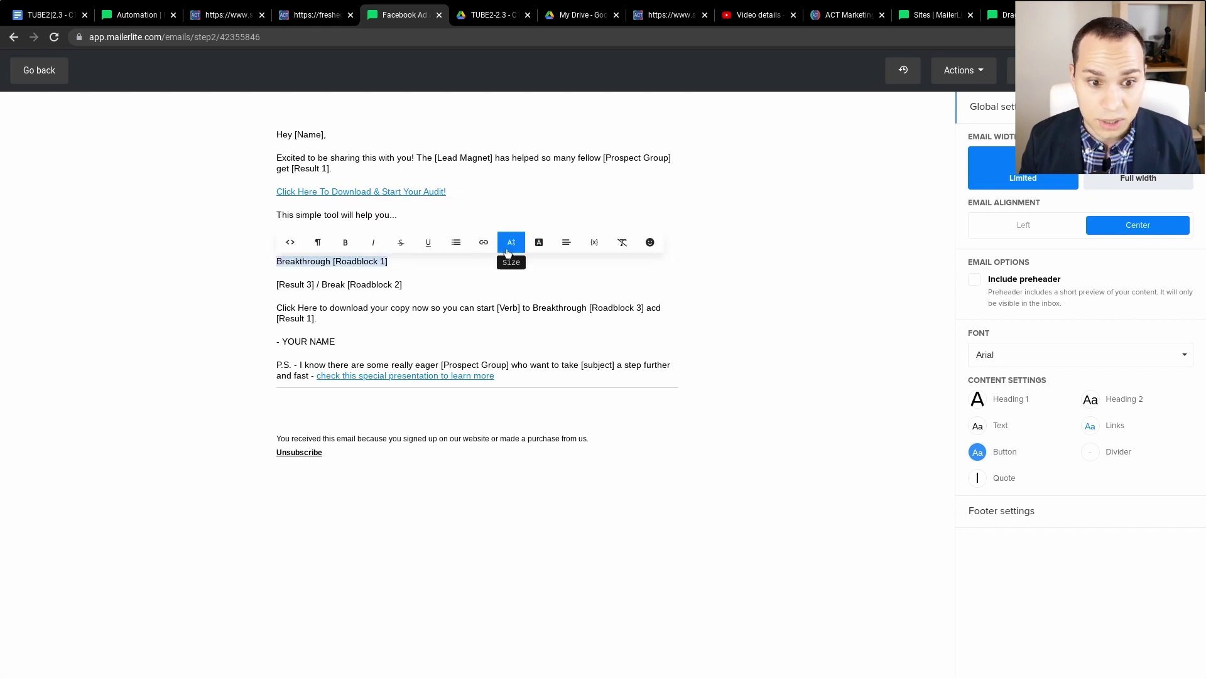
pyautogui.click(483, 245)
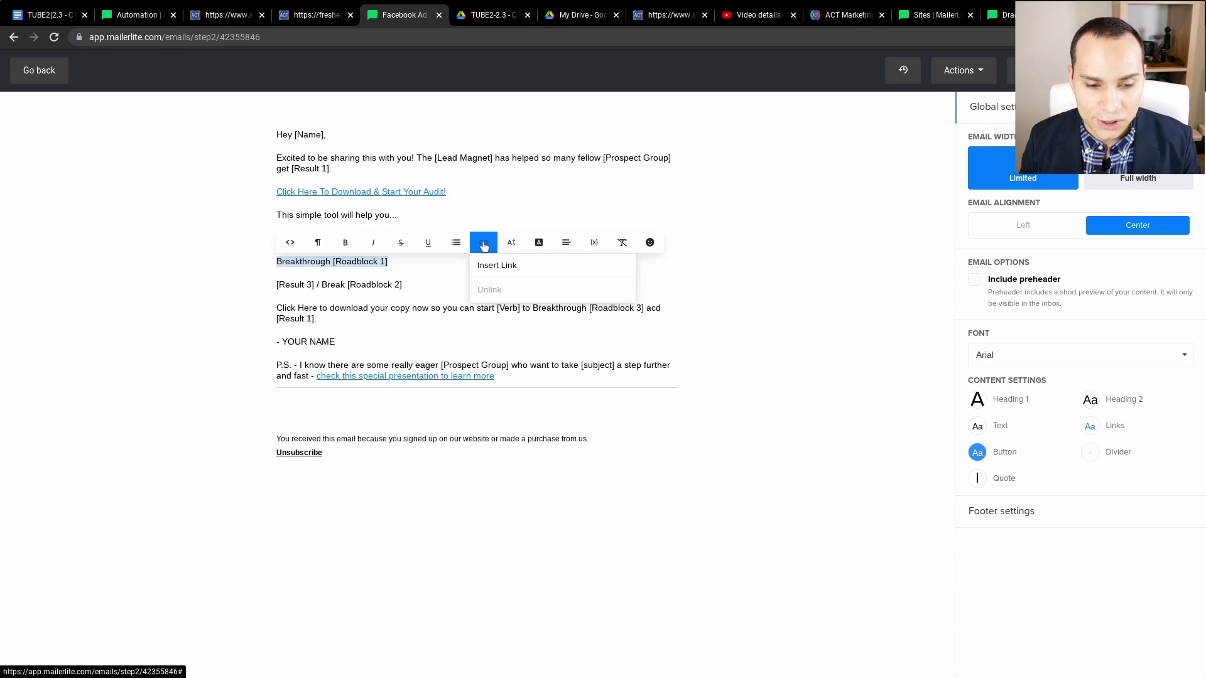
pyautogui.click(504, 267)
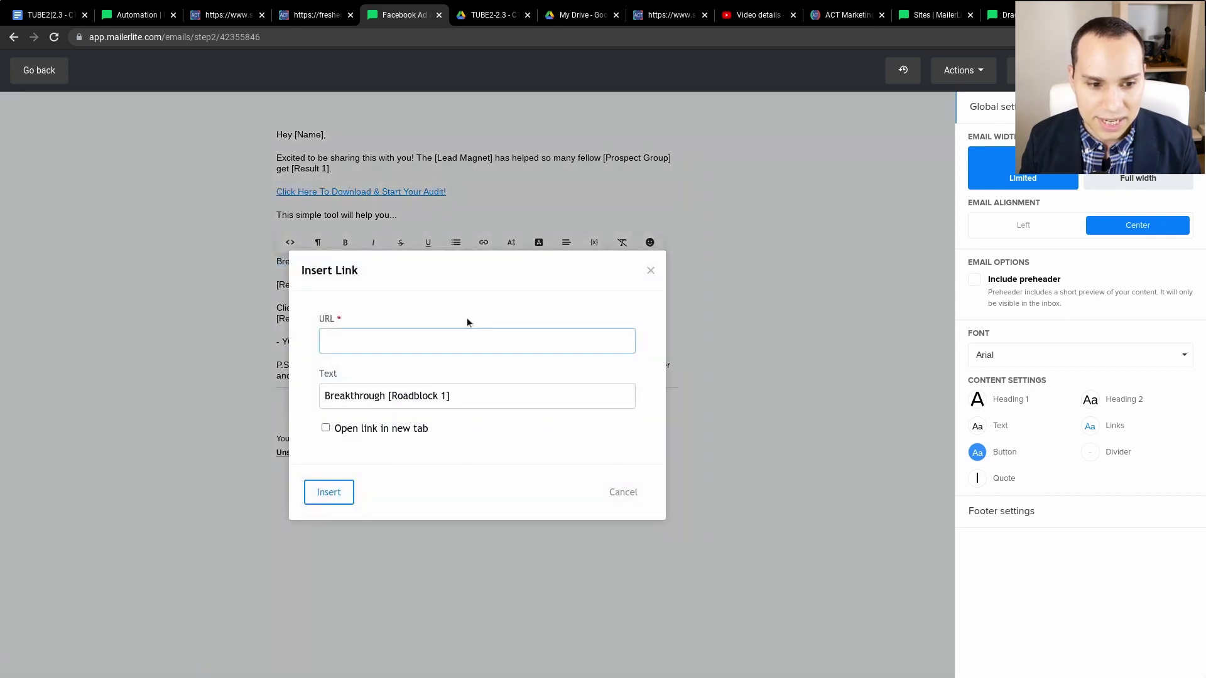
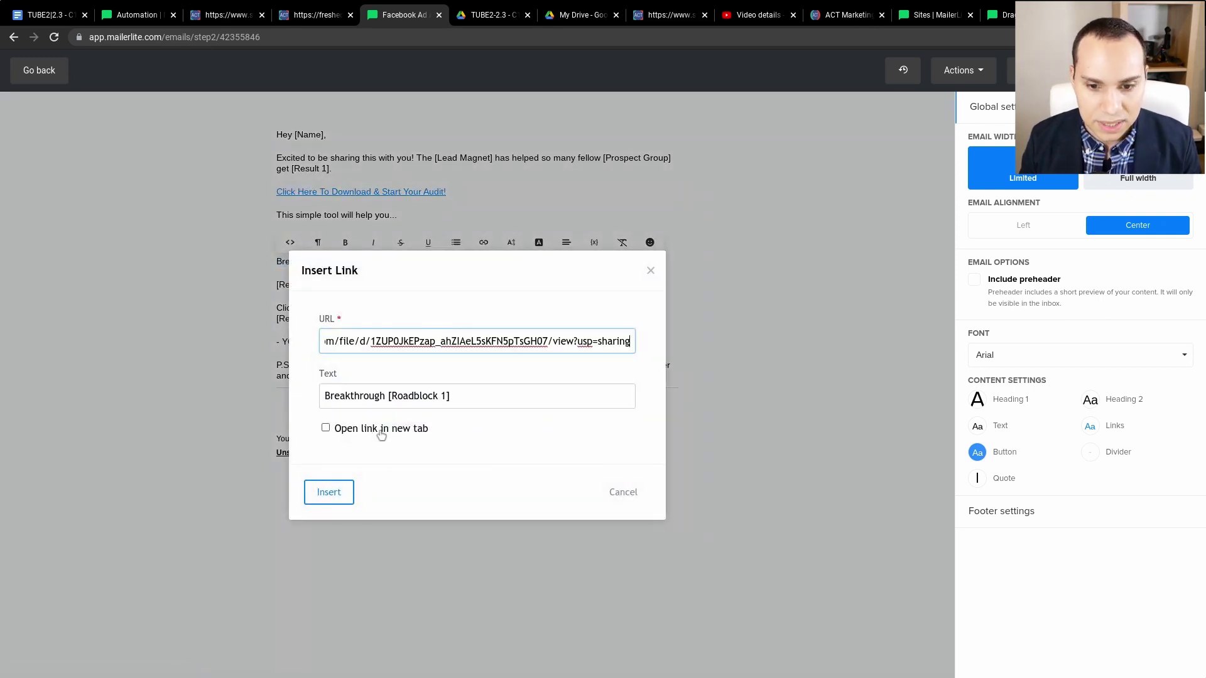
pyautogui.click(339, 432)
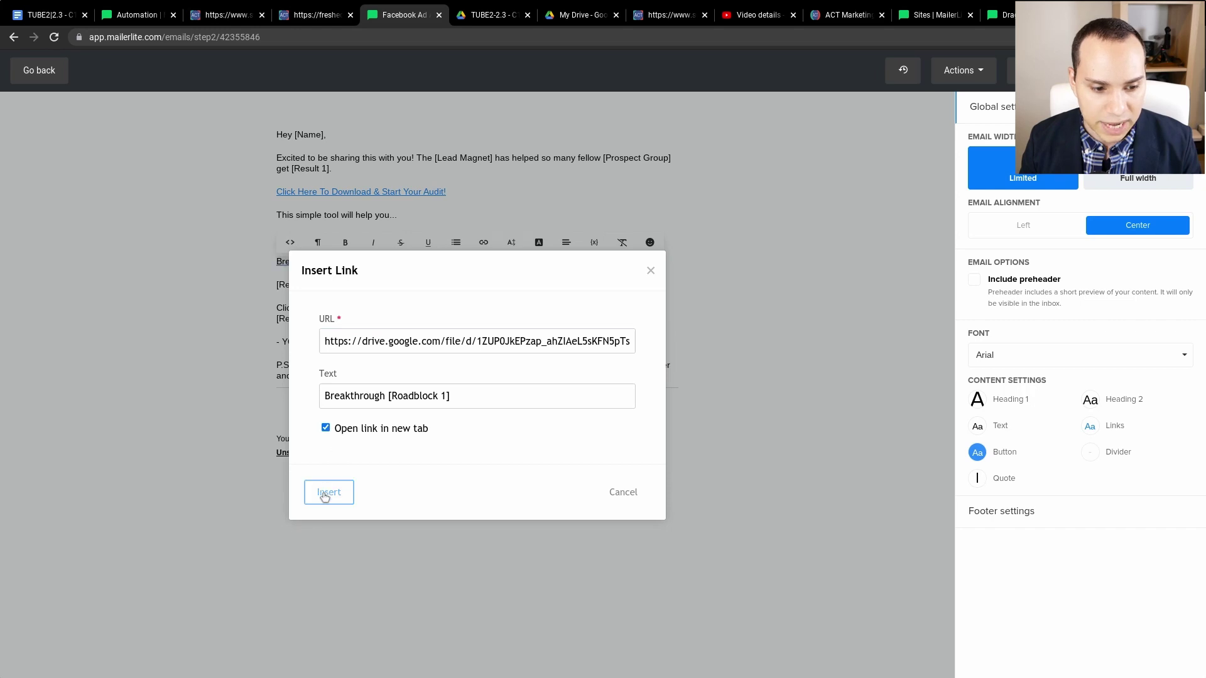
pyautogui.click(324, 487)
pyautogui.click(414, 289)
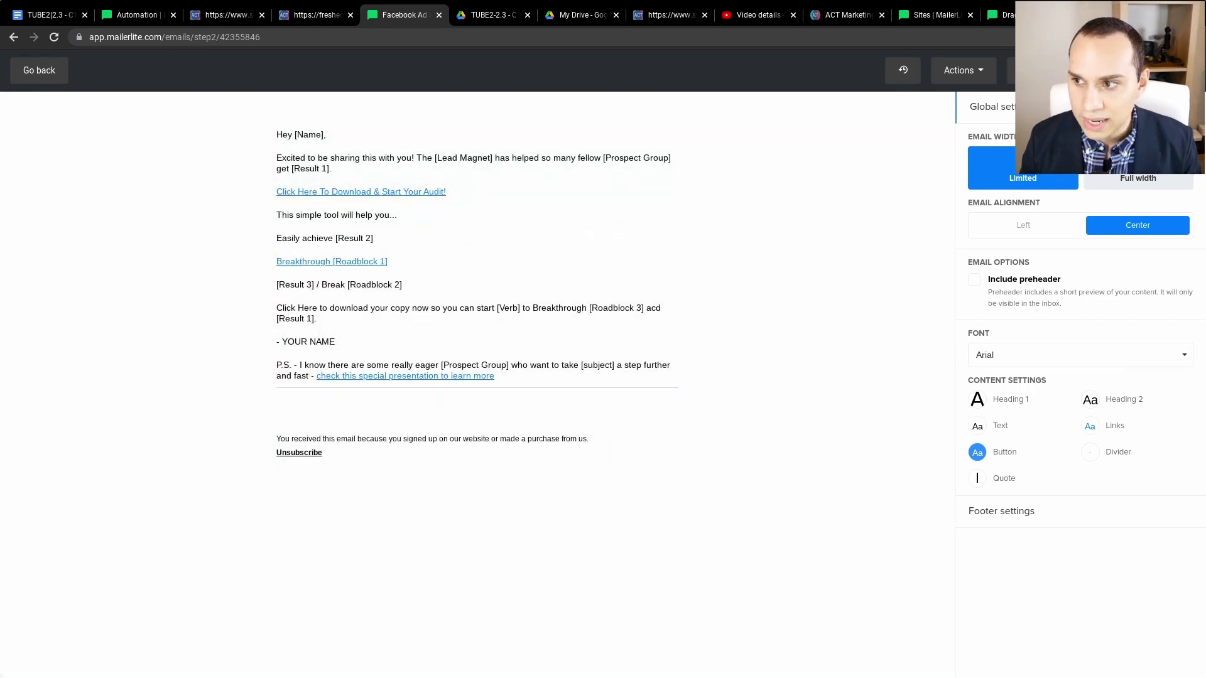
pyautogui.click(1042, 70)
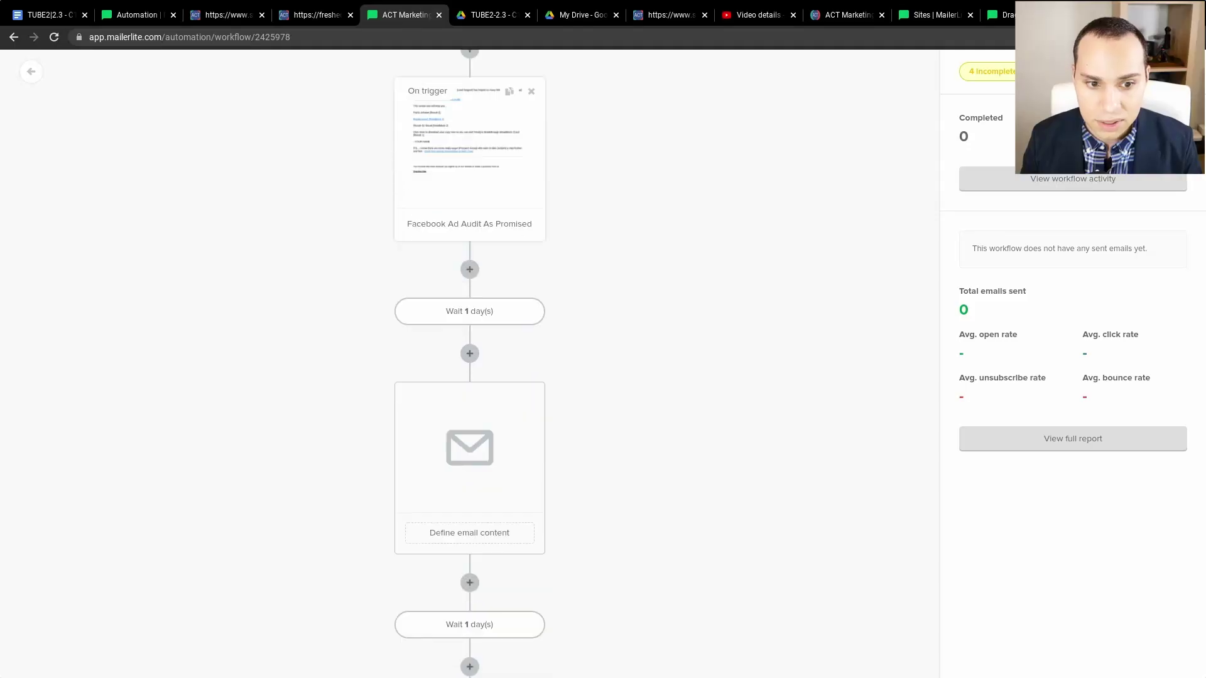
# - Highlight the sales page's '3MP Facebook Campaign Strategy' video heading, then switch to its YouTube Studio details
pyautogui.scroll(-3, 470, 365)
pyautogui.scroll(5, 470, 365)
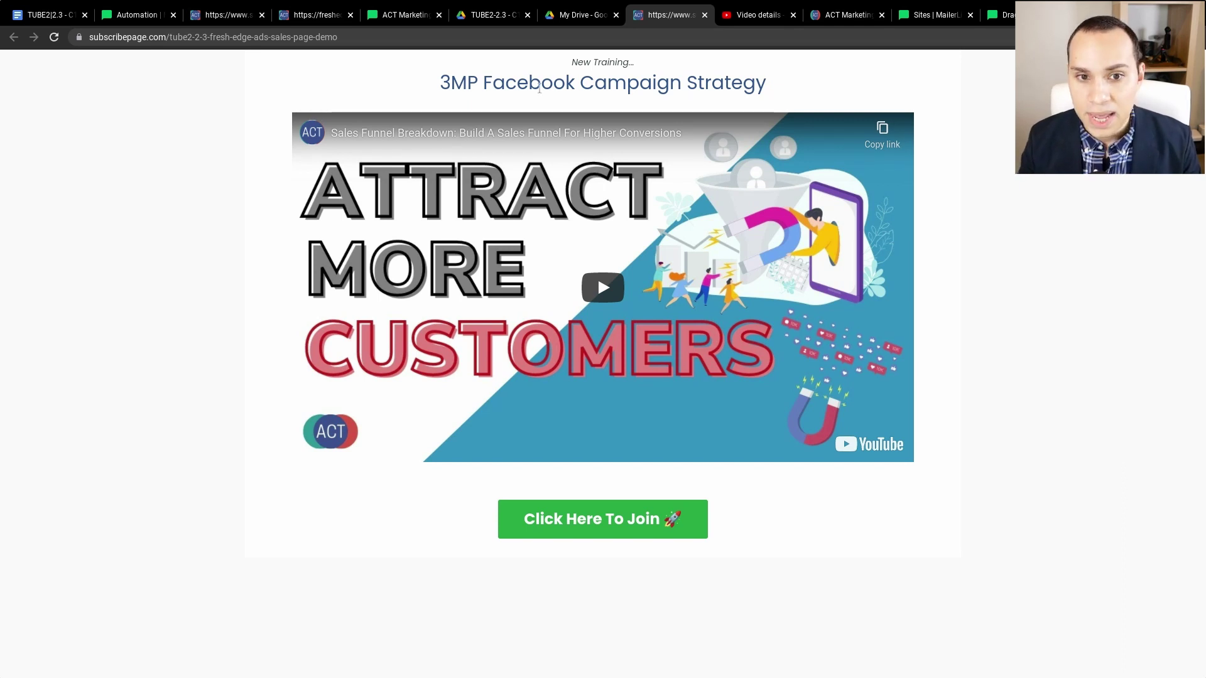
pyautogui.moveTo(572, 63); pyautogui.dragTo(789, 94)
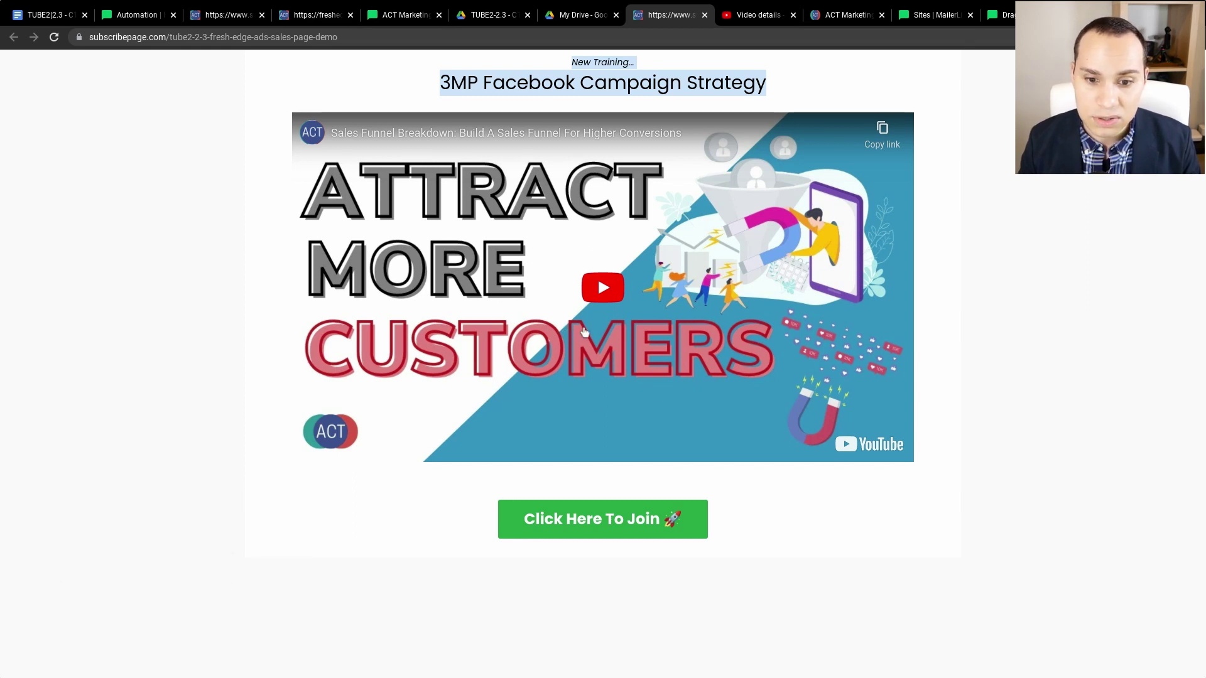
pyautogui.click(778, 86)
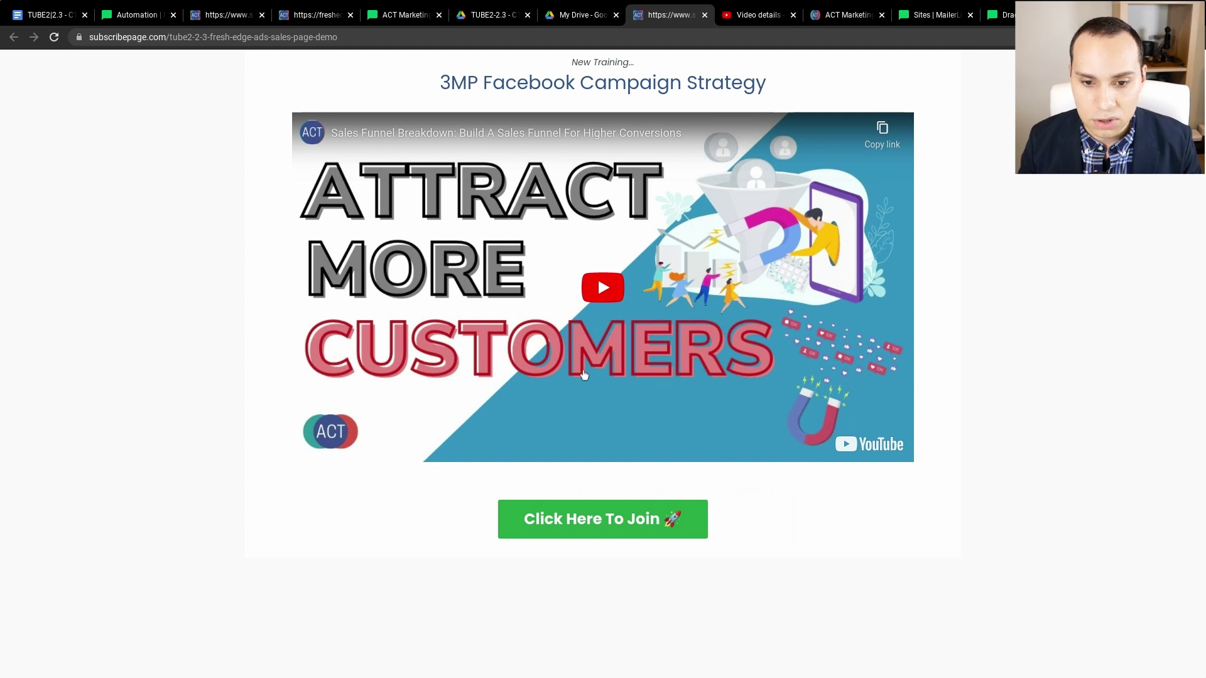
pyautogui.click(754, 14)
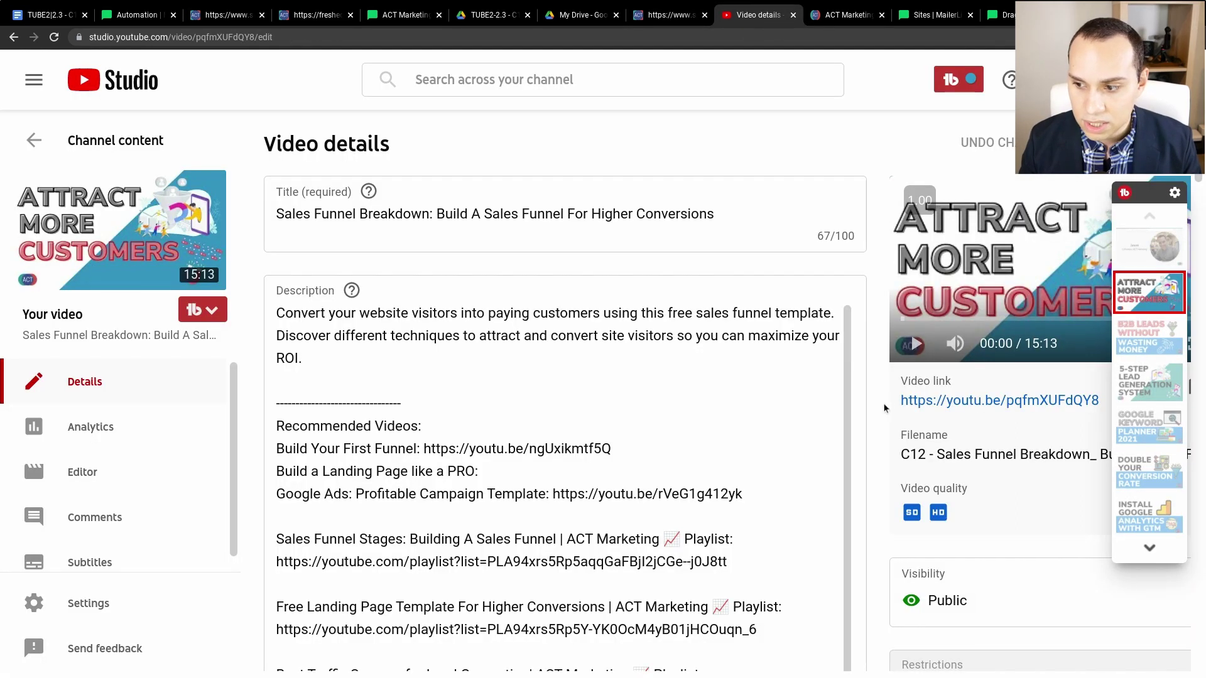
# - Point out the video's share link and Public visibility, then return to the subscribepage sales page
pyautogui.moveTo(902, 403)
pyautogui.mouseDown()
pyautogui.moveTo(1102, 404)
pyautogui.moveTo(1084, 431)
pyautogui.moveTo(1084, 412)
pyautogui.moveTo(912, 481)
pyautogui.moveTo(874, 251)
pyautogui.mouseUp()
pyautogui.scroll(-2, 1084, 415)
pyautogui.click(874, 252)
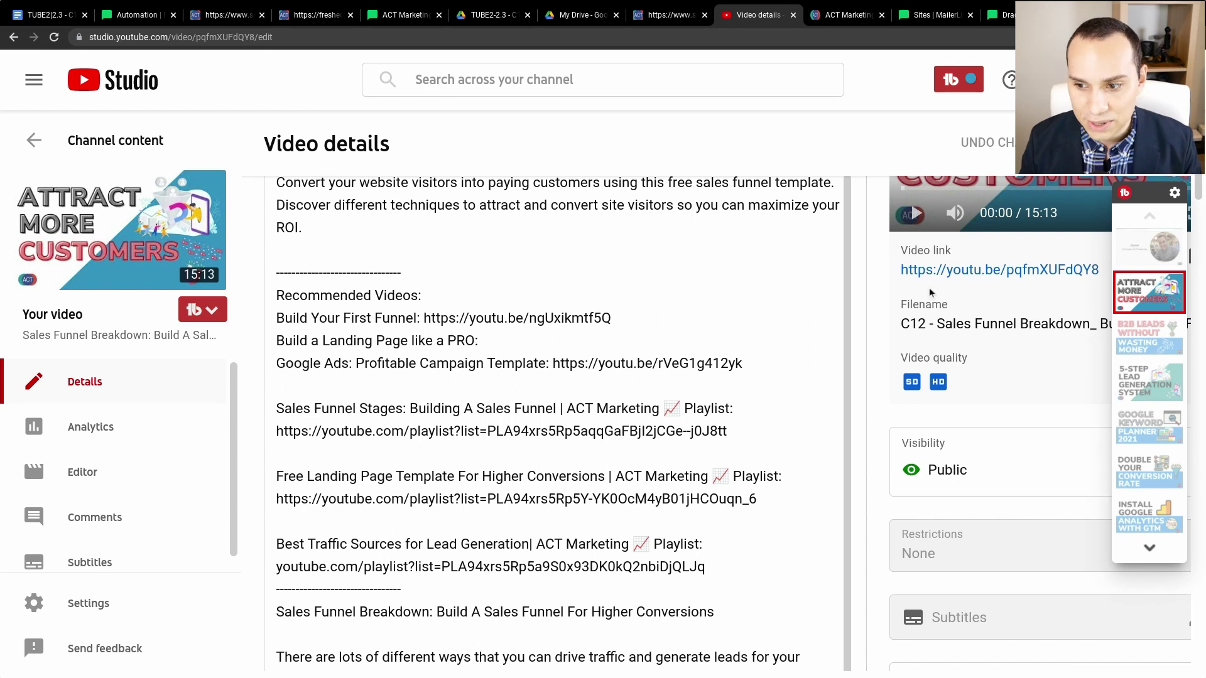
pyautogui.click(669, 15)
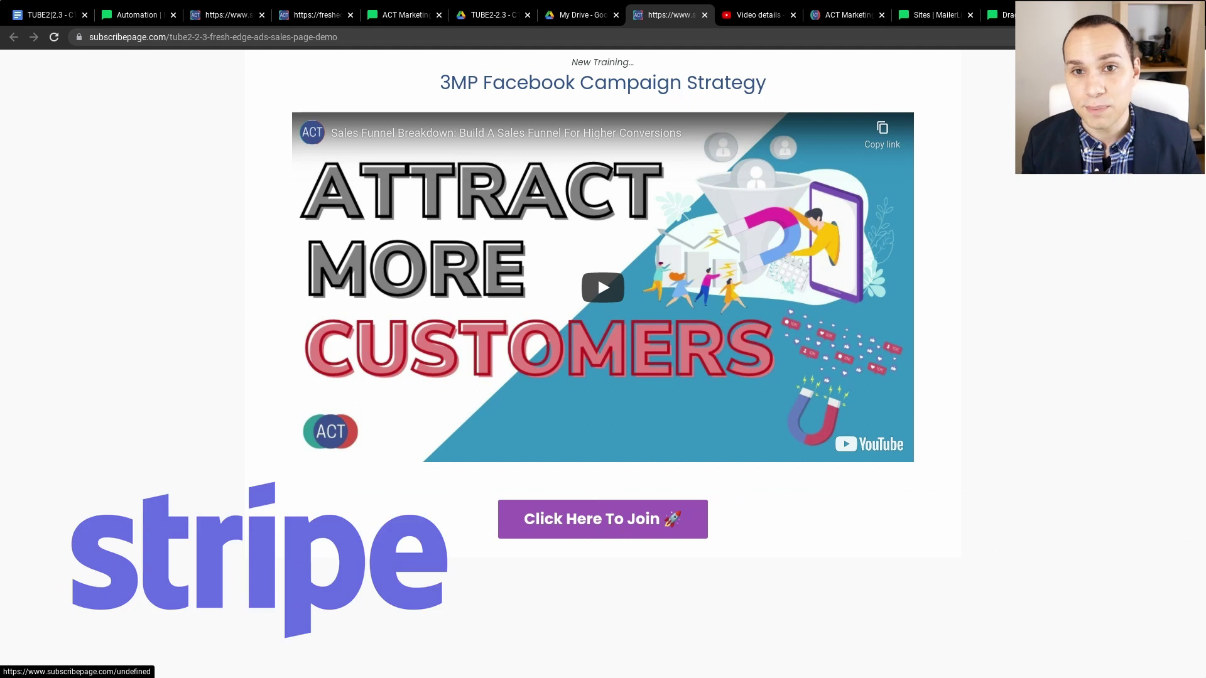
# - Show ACT Marketing's Stripe checkout for the $95.00 Google Ads Campaign Builder
pyautogui.click(829, 18)
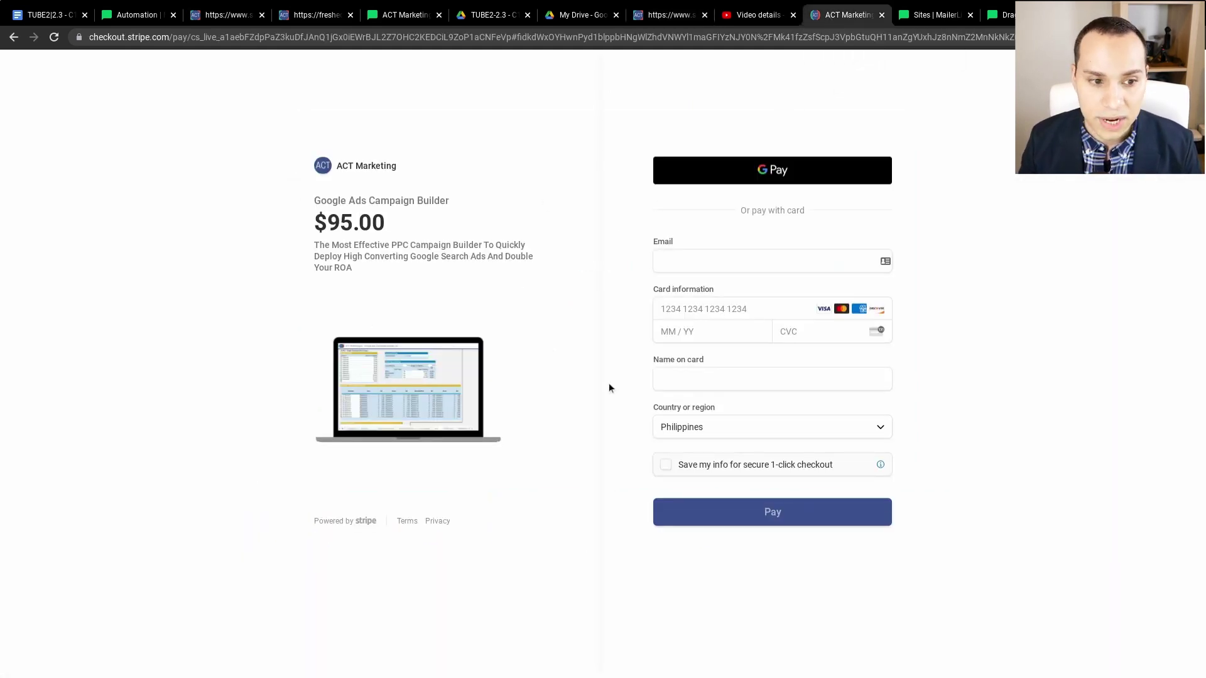